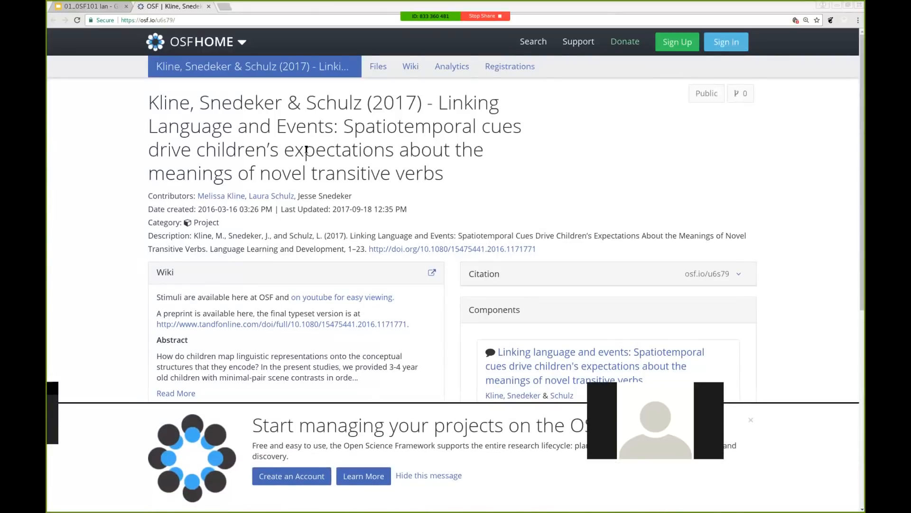
Close the OSF sign-up banner and browse the 'Linking Language and Events' project page
left_click(751, 422)
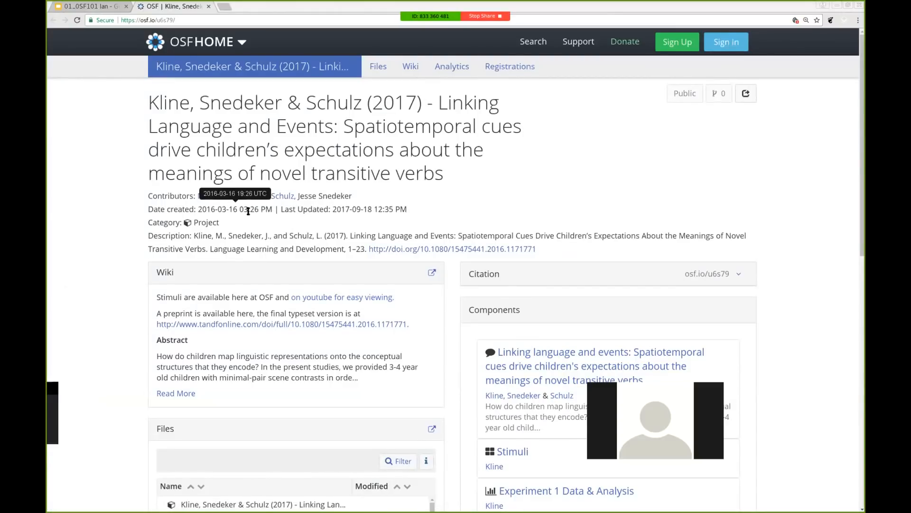
mouse_move(360, 211)
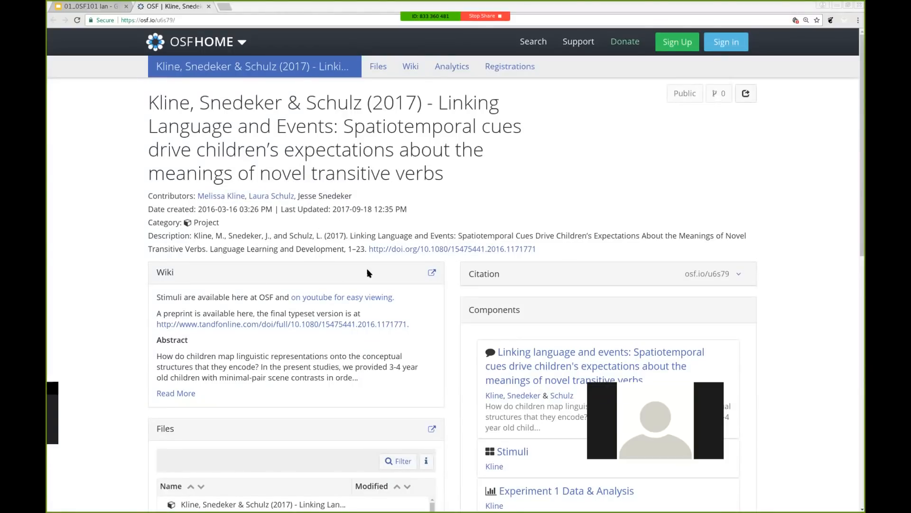
scroll(367, 273, "down", 2)
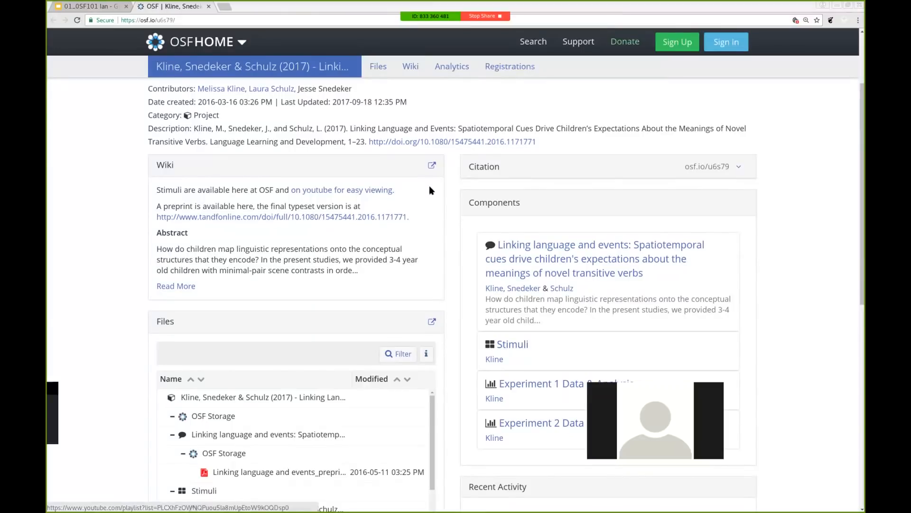
scroll(429, 256, "down", 3)
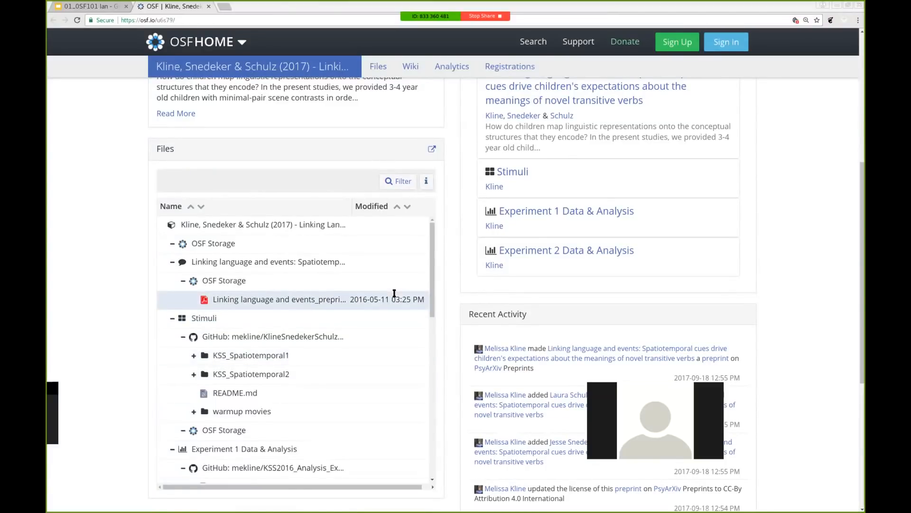
scroll(394, 293, "down", 3)
scroll(394, 293, "up", 4)
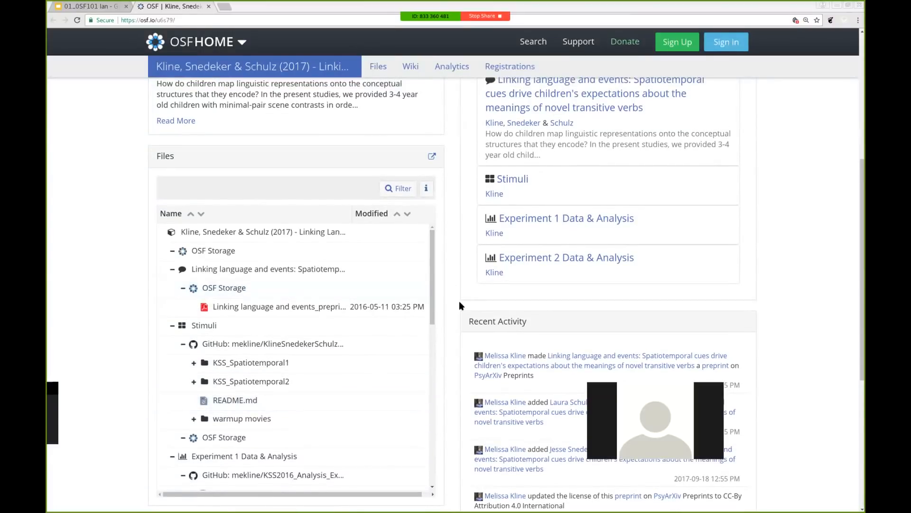
scroll(459, 301, "down", 1)
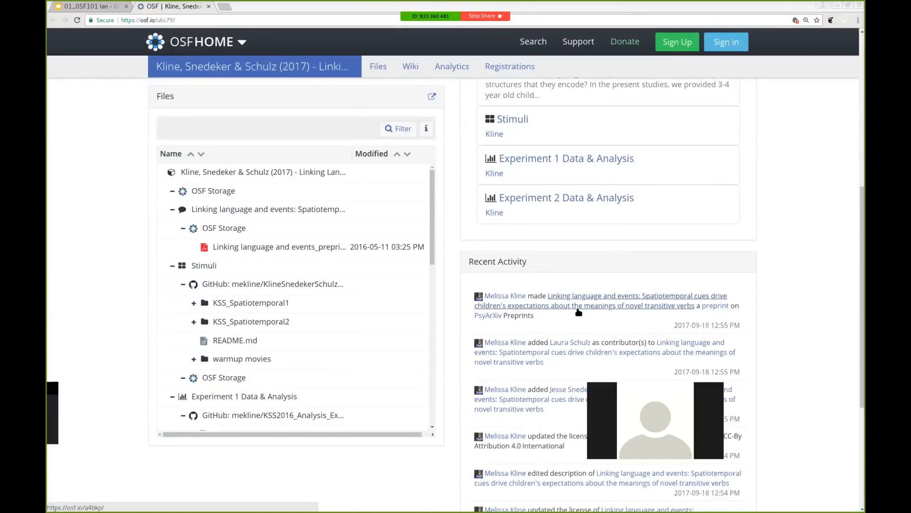
scroll(448, 297, "up", 1)
scroll(448, 297, "up", 5)
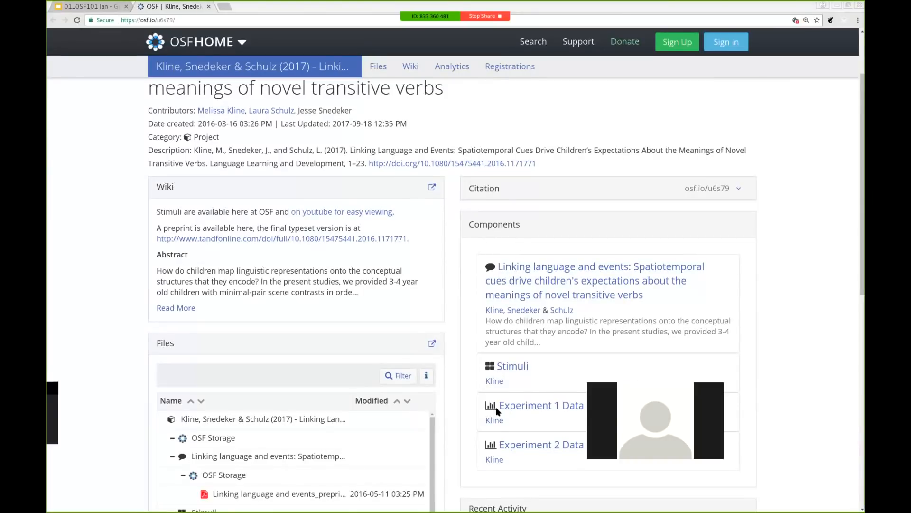
scroll(462, 384, "up", 2)
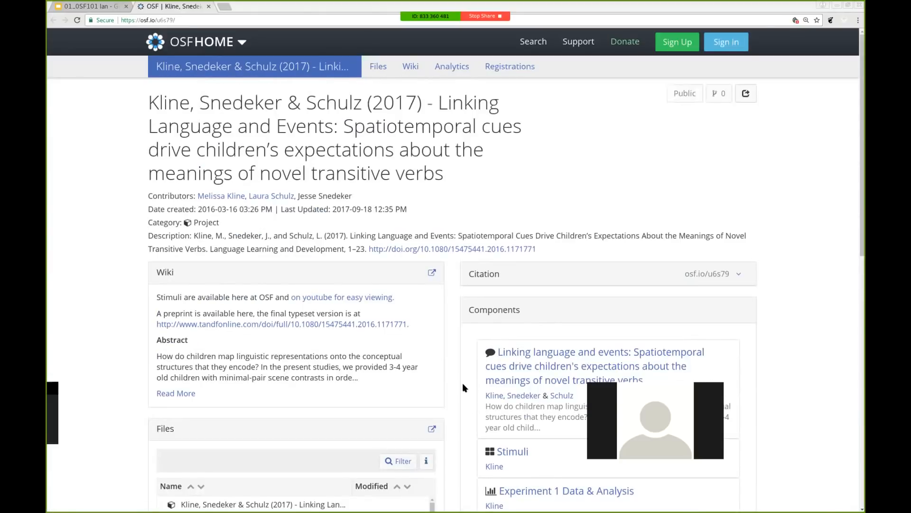
left_click(738, 275)
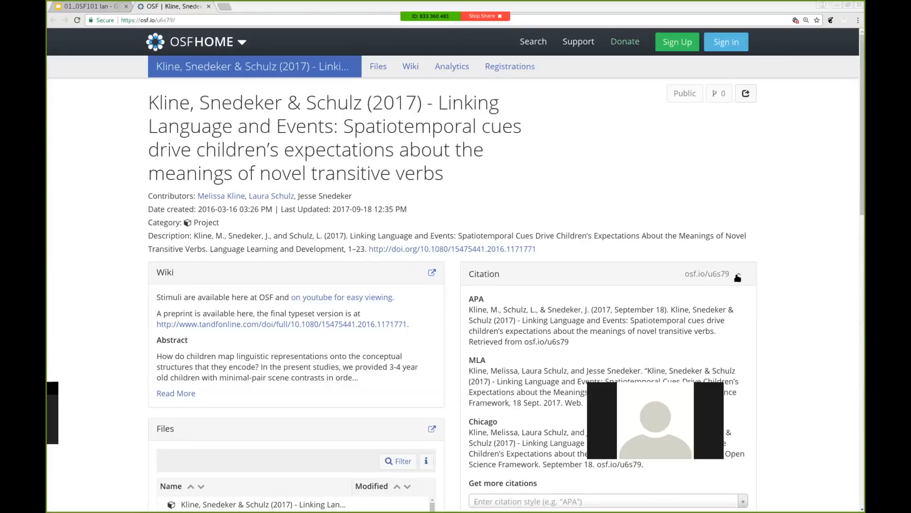
left_click(738, 278)
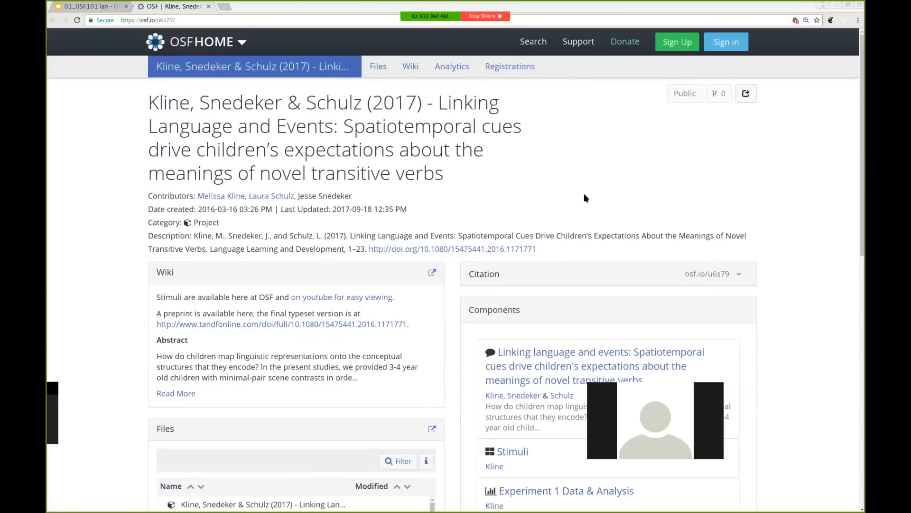
left_click(720, 42)
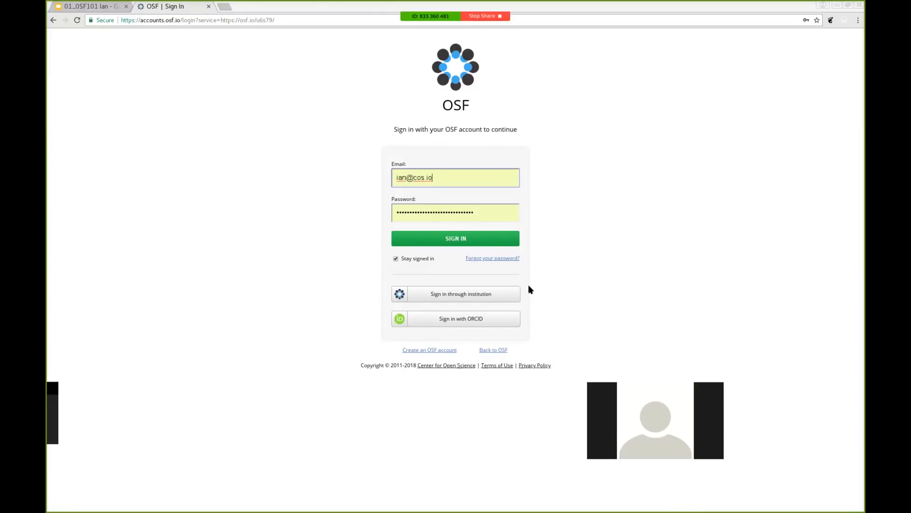
Sign in to OSF with the autofilled saved credentials
left_click(453, 242)
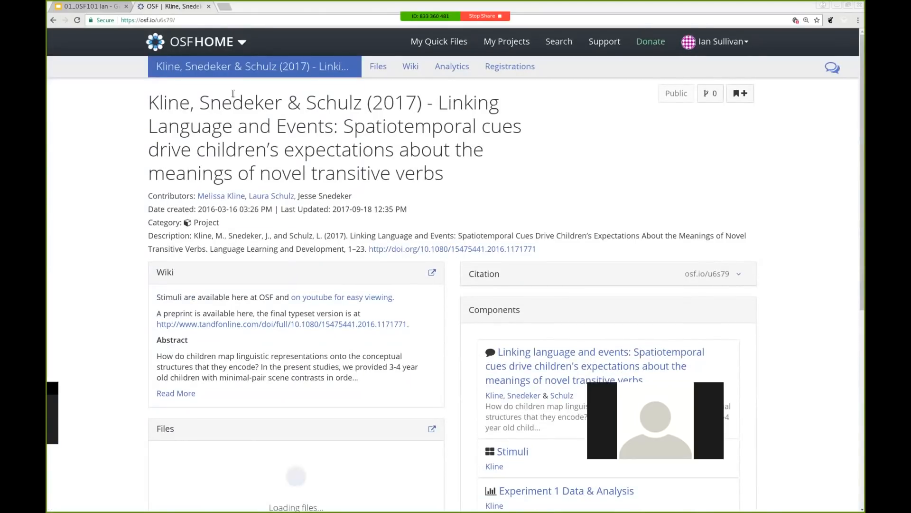
From the OSF Dashboard, begin a new project with the cursor in its empty Title field
left_click(200, 46)
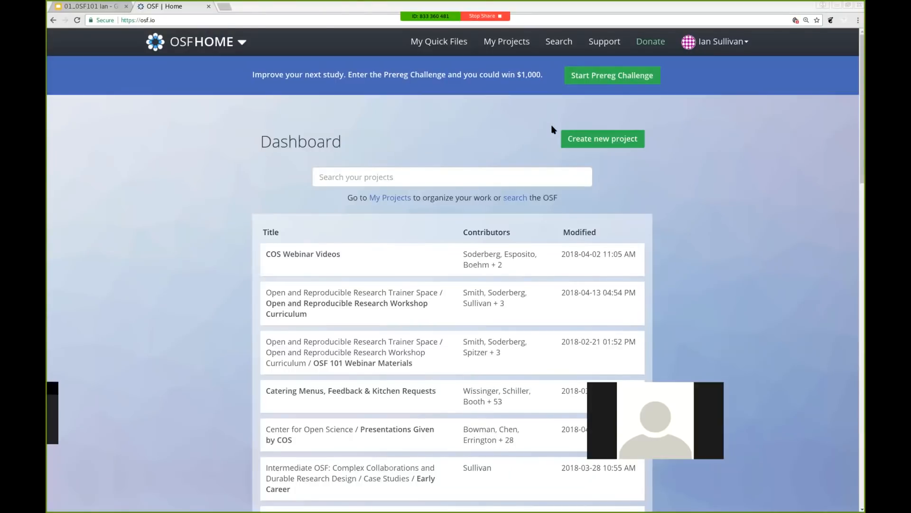
left_click(608, 145)
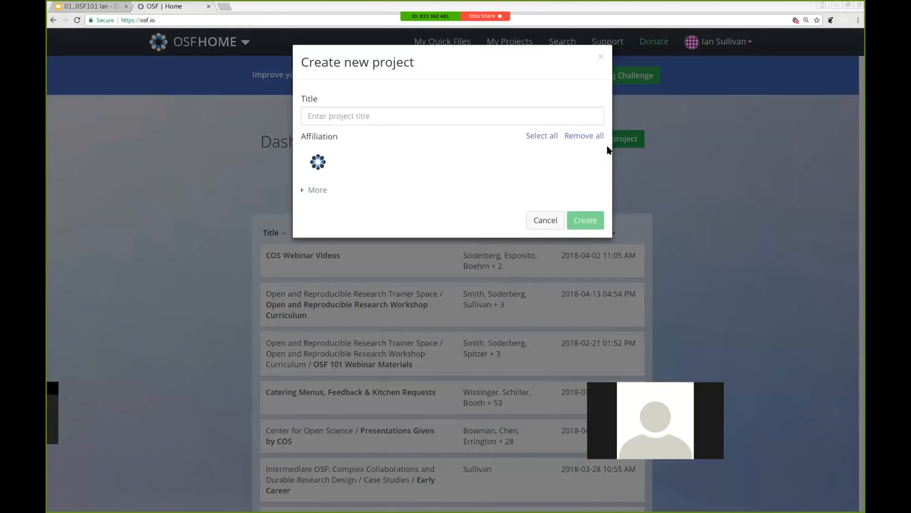
left_click(478, 119)
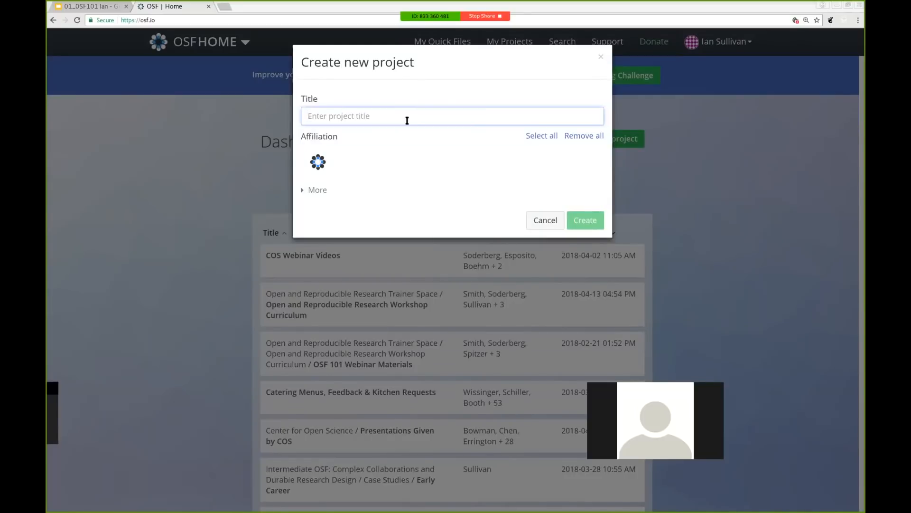
Create a project titled 'Political Identification and income'
type("Polit")
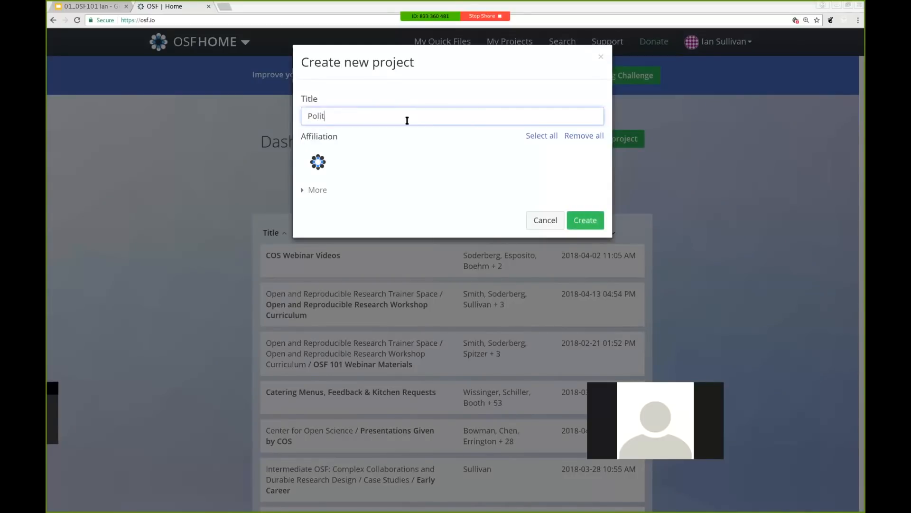
type("ical Identification and income")
left_click(586, 224)
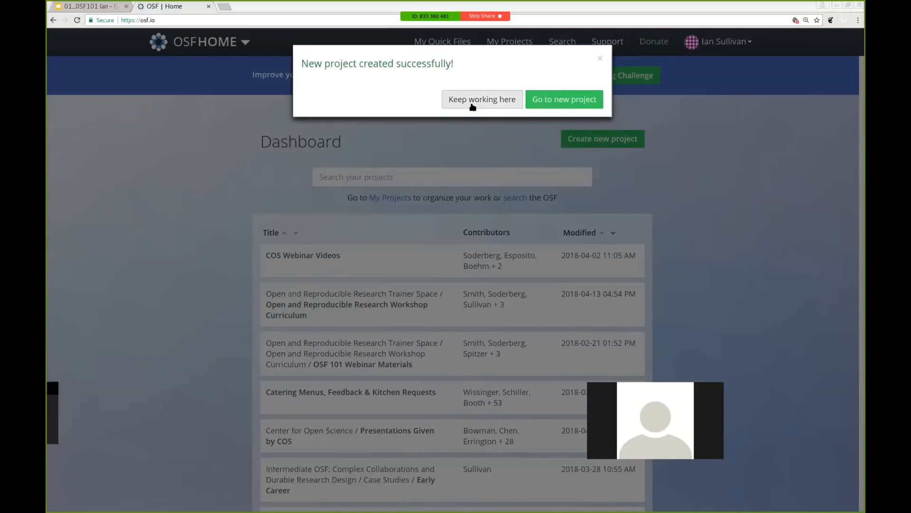
Go to the new 'Political Identification and income' project page from the success dialog
left_click(573, 106)
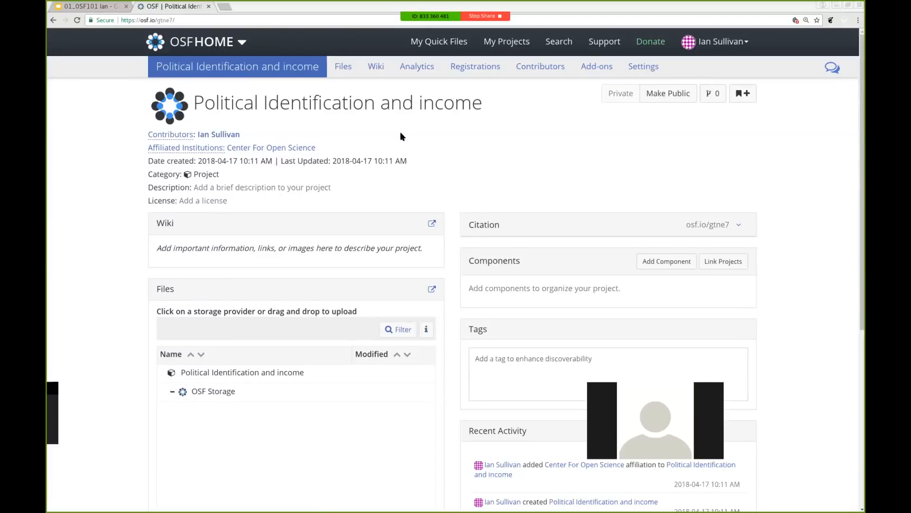
Rename the project to 'Political Identification and Income' with a capital I
left_click(340, 110)
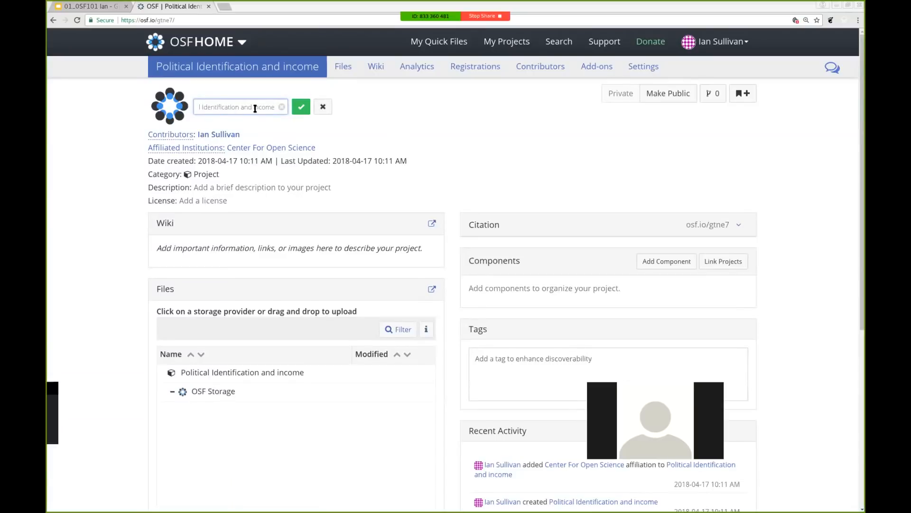
key("BackSpace")
type("I")
left_click(302, 106)
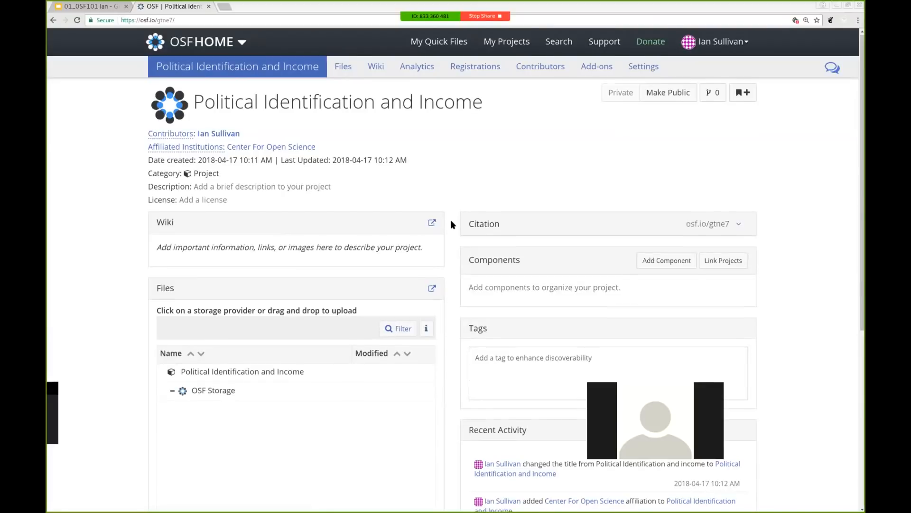
scroll(451, 219, "down", 2)
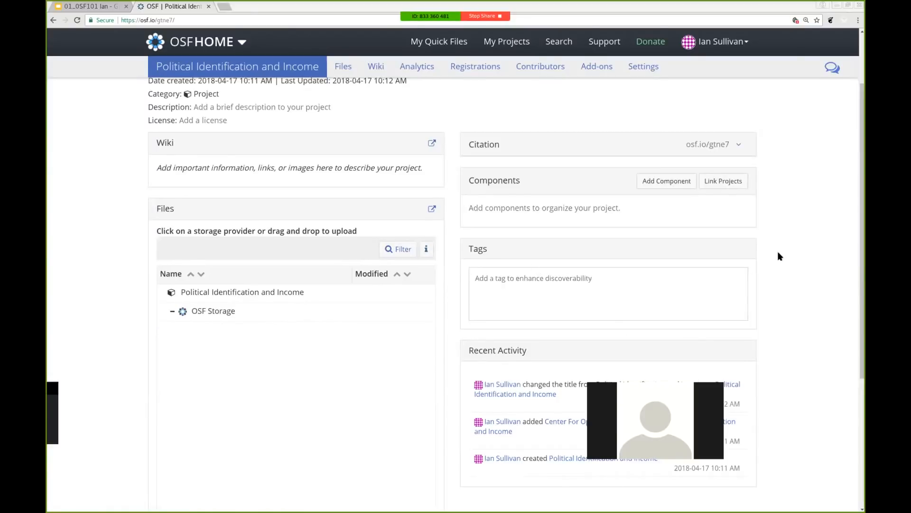
scroll(788, 287, "up", 1)
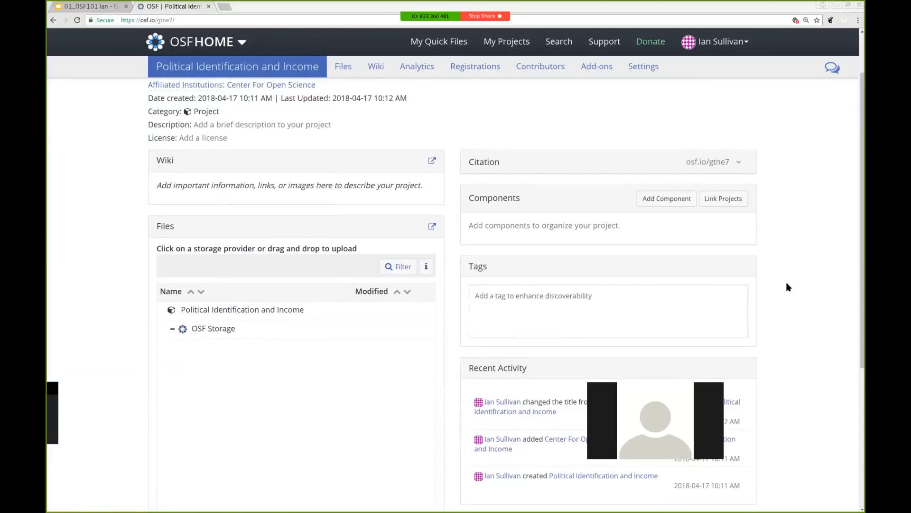
scroll(788, 287, "up", 3)
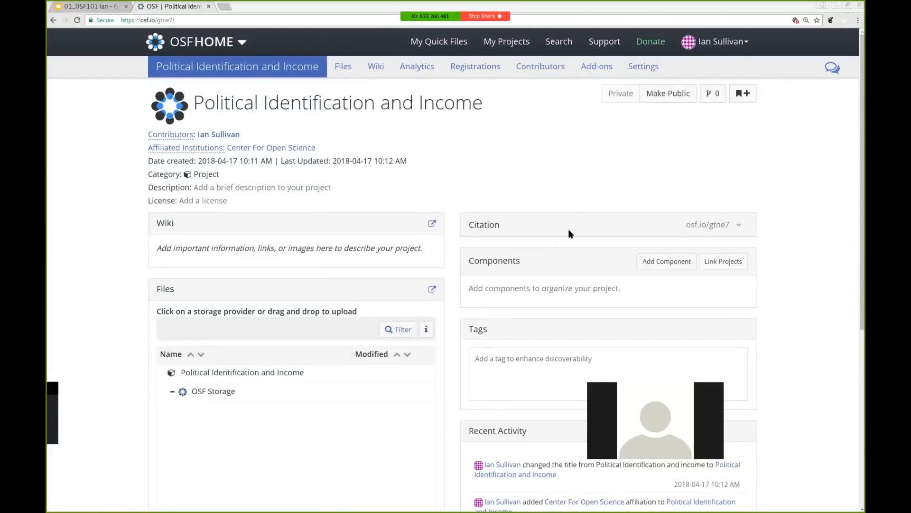
left_click(737, 224)
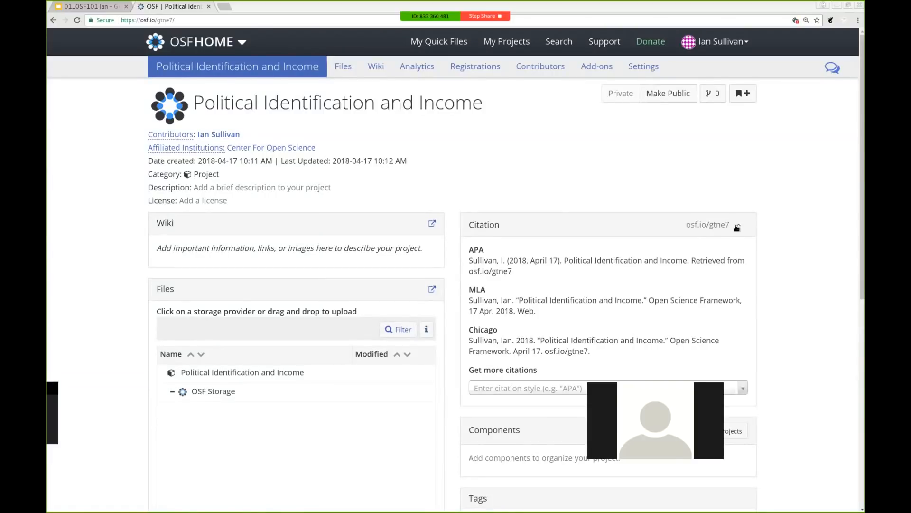
left_click(736, 226)
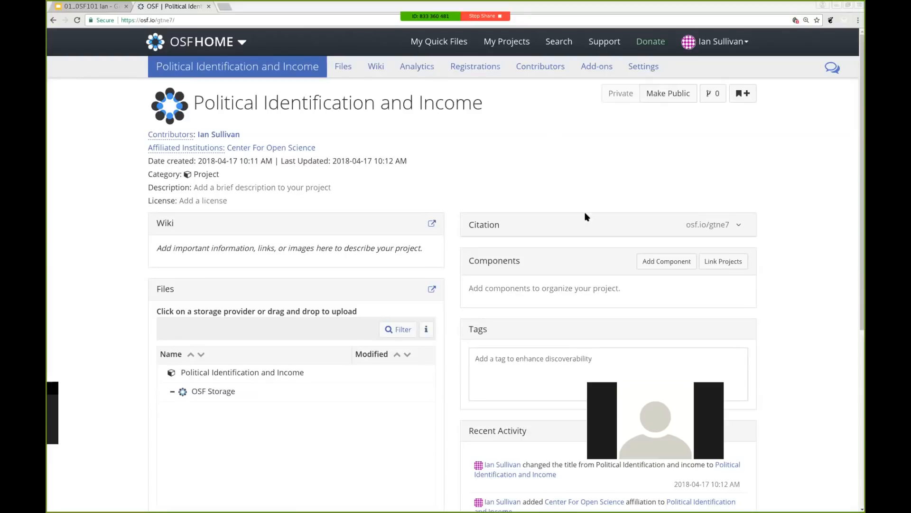
Add a private component titled 'Data' to the project and stay on the project page
left_click(663, 268)
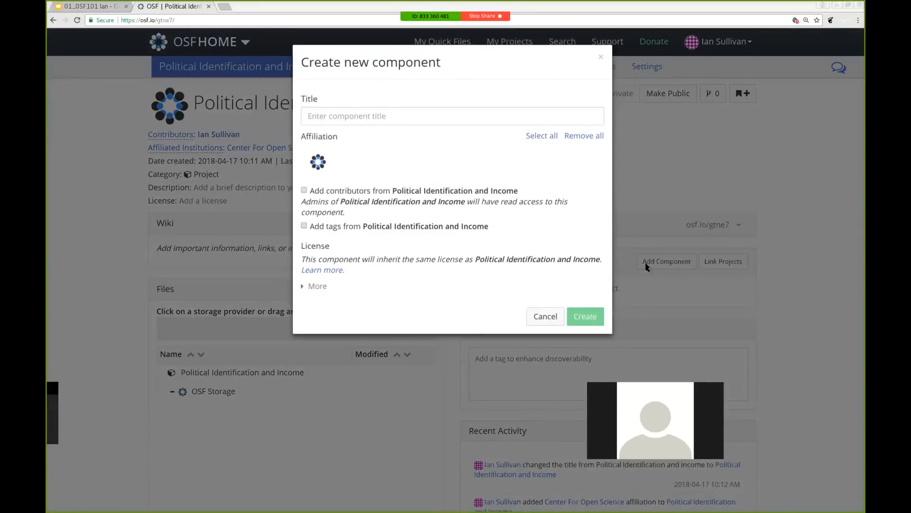
left_click(377, 120)
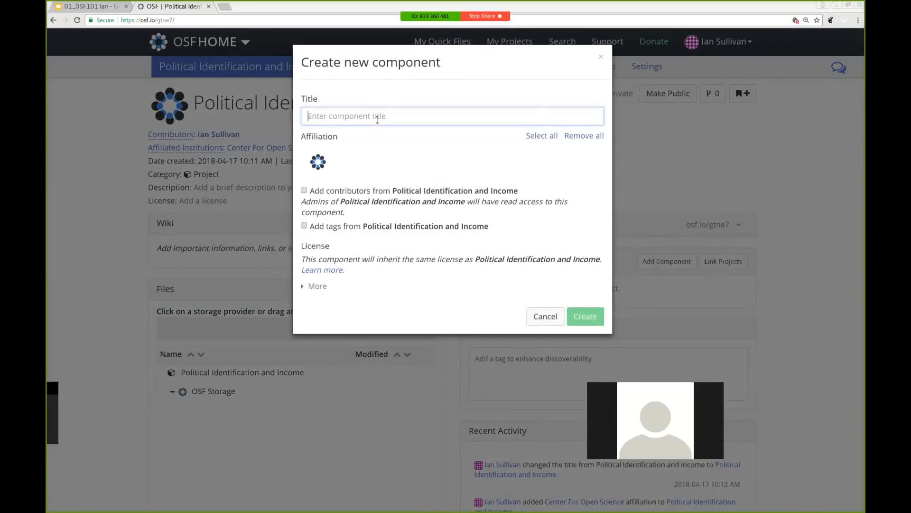
type("Data")
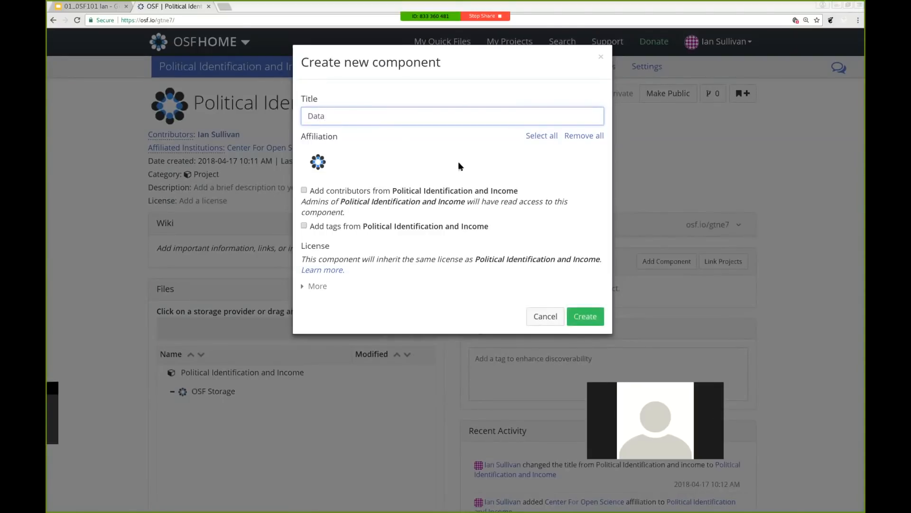
left_click(587, 316)
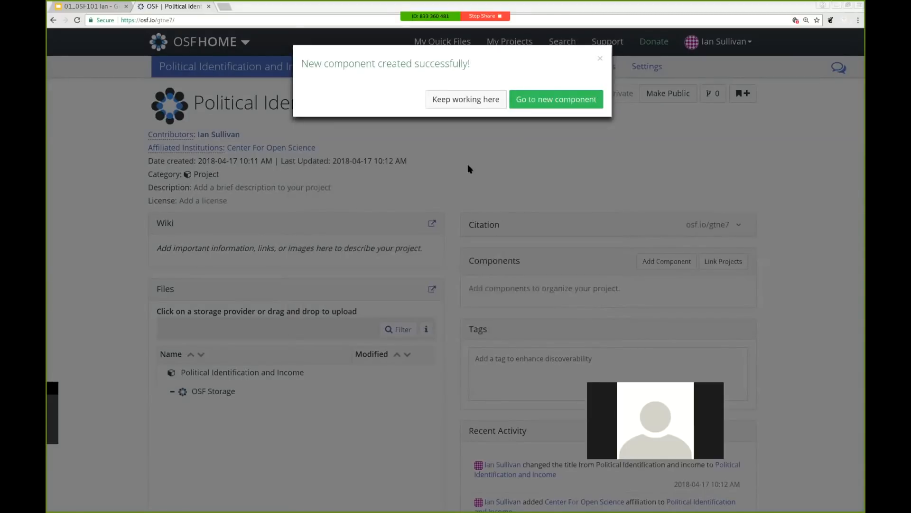
left_click(470, 100)
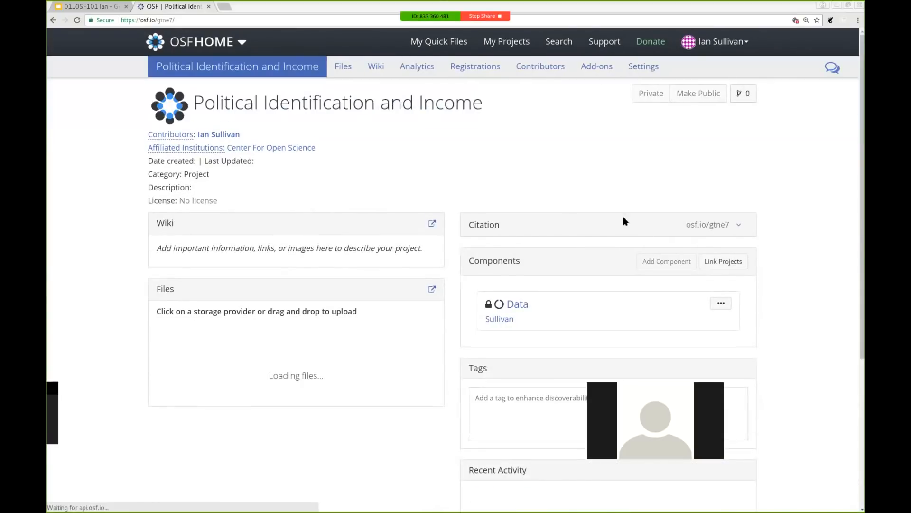
Add a second component titled 'Materials' and keep working on the project page
left_click(661, 264)
left_click(414, 122)
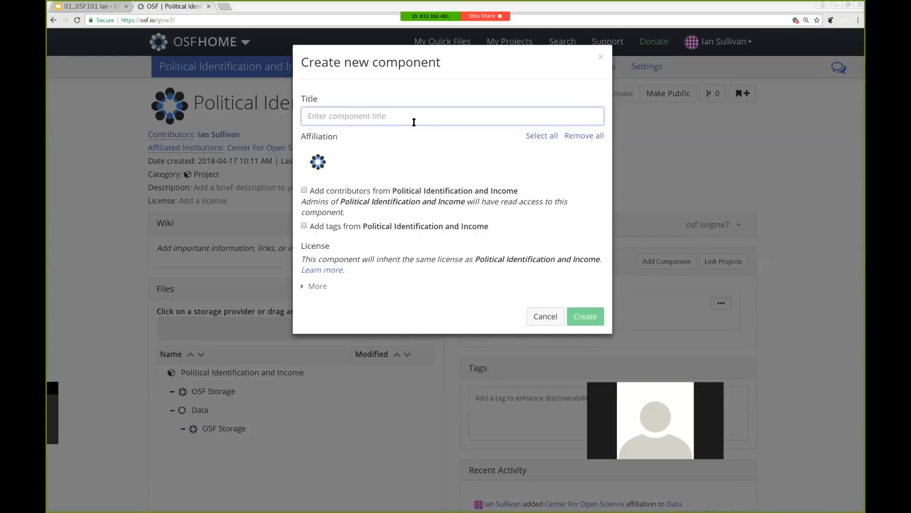
type("Mate")
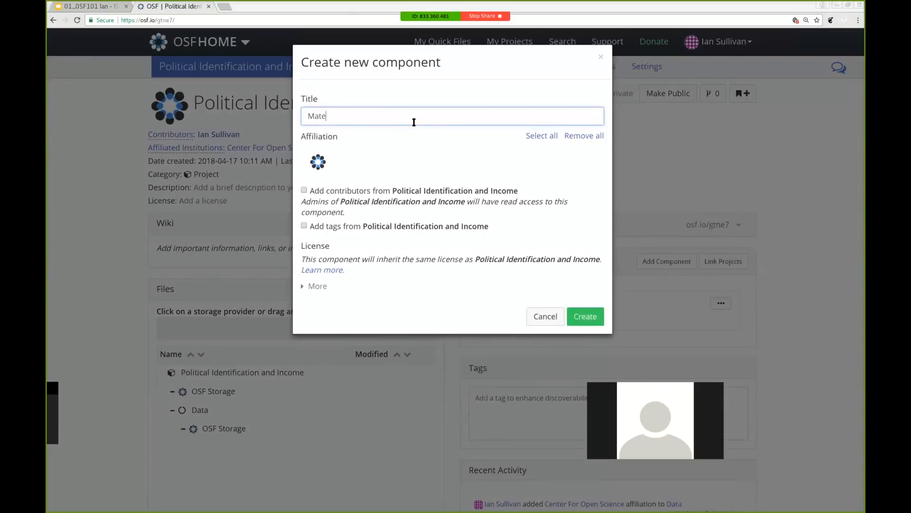
type("rials")
left_click(594, 316)
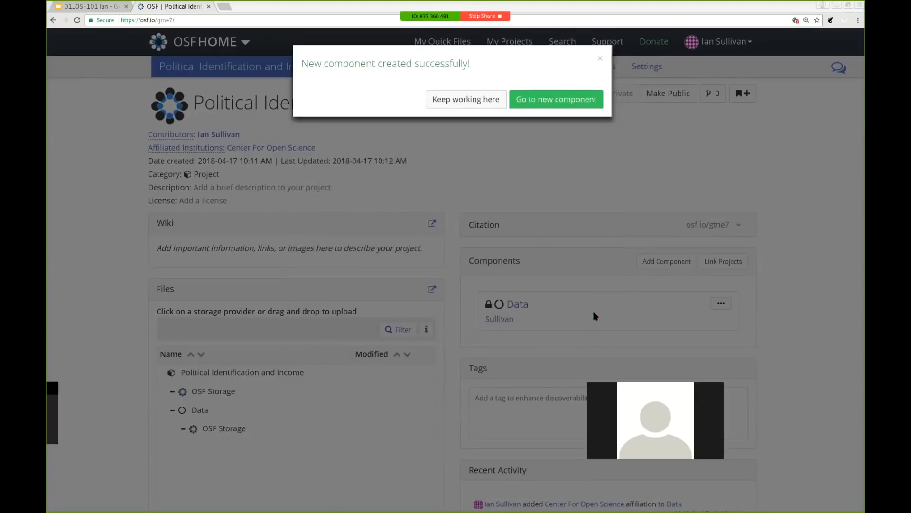
left_click(442, 98)
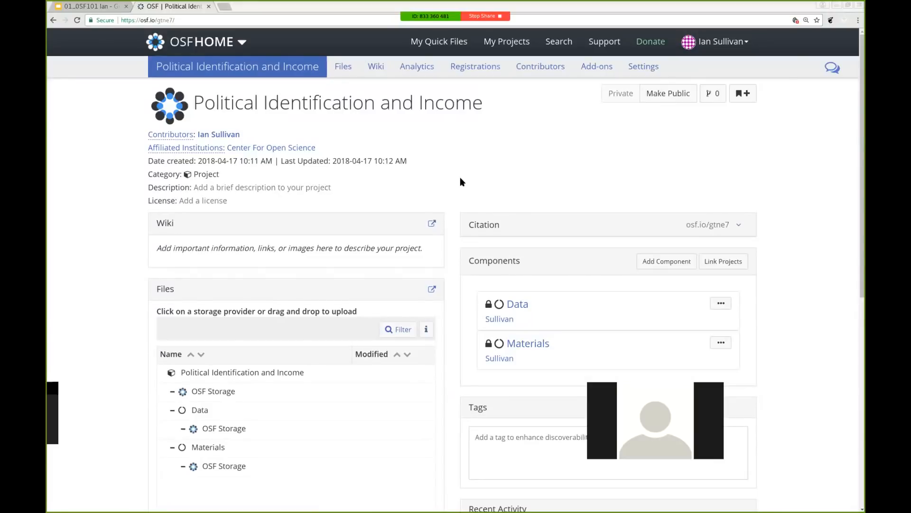
View the Data component's page, then return to the parent project
left_click(520, 305)
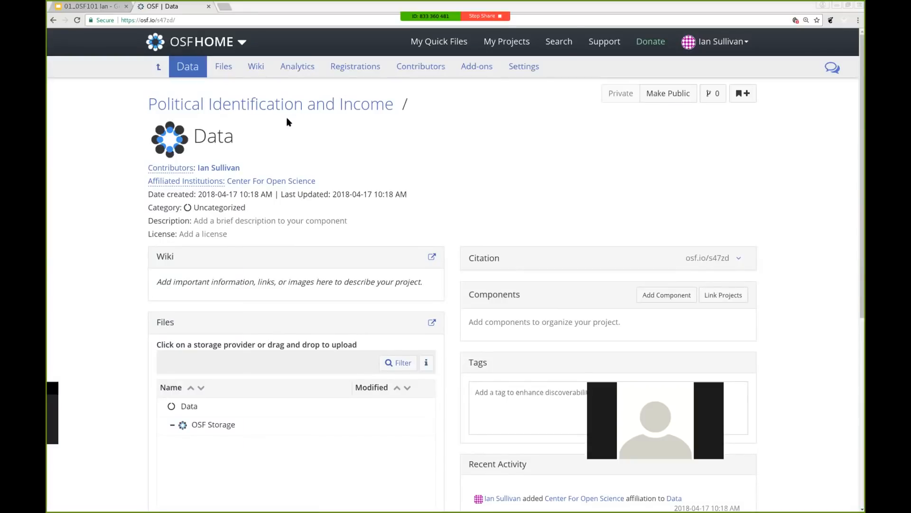
left_click(261, 106)
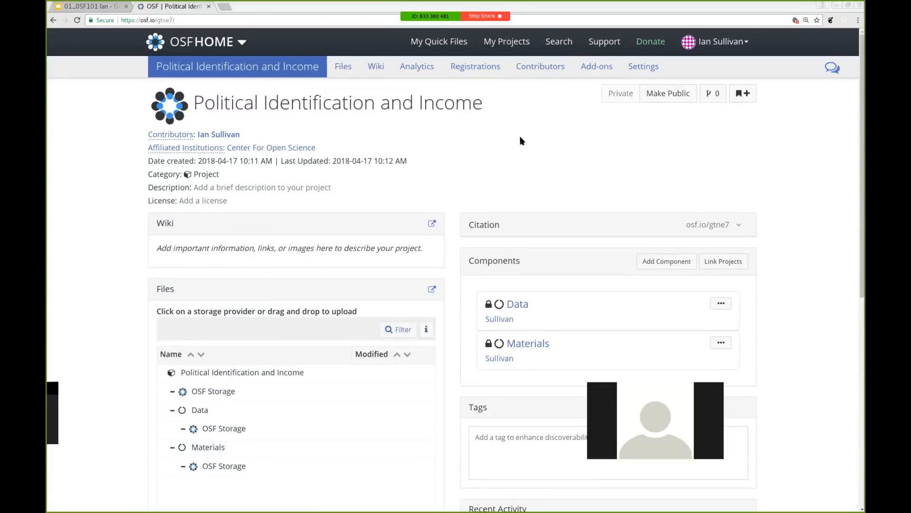
Go to the project's Contributors page and bring up the Add Contributors dialog
left_click(544, 70)
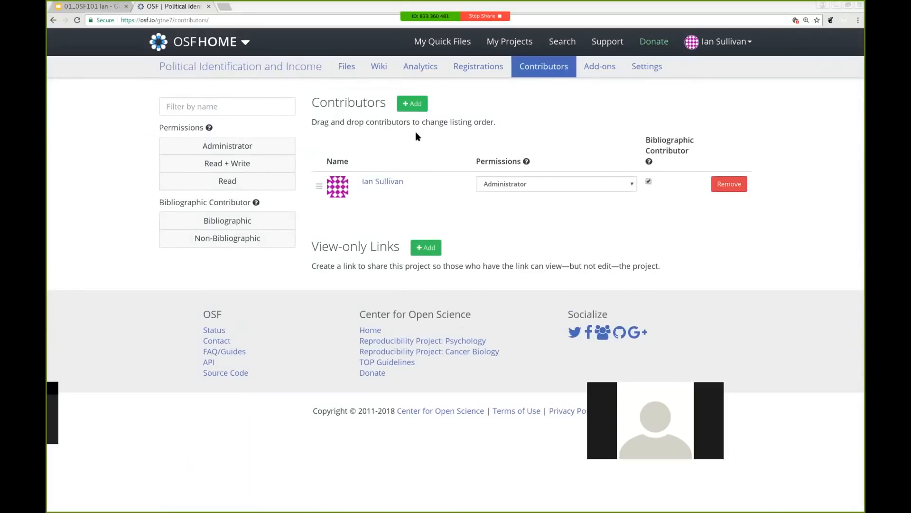
left_click(413, 105)
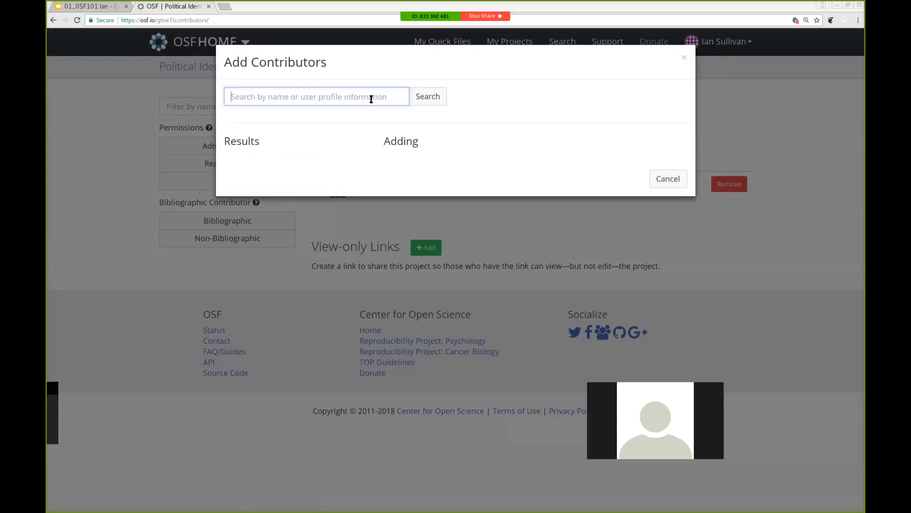
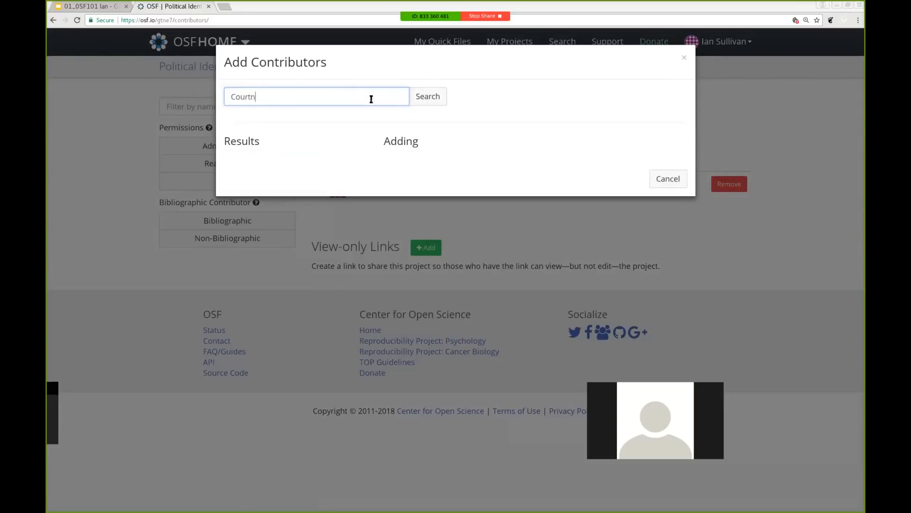
Search for the first colleague by full name and queue them to be added as a contributor
key("Return")
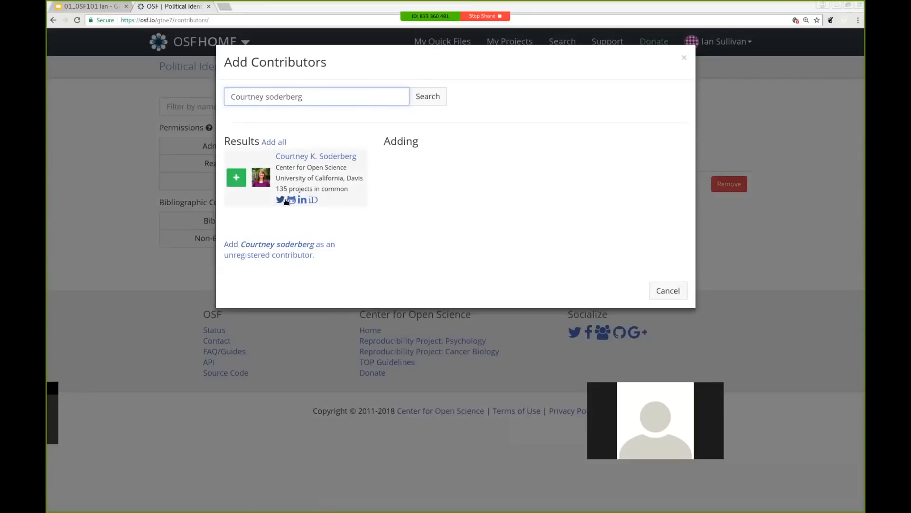
left_click(237, 178)
Search for the second colleague by name, queue them, and toggle their bibliographic setting
left_click(292, 94)
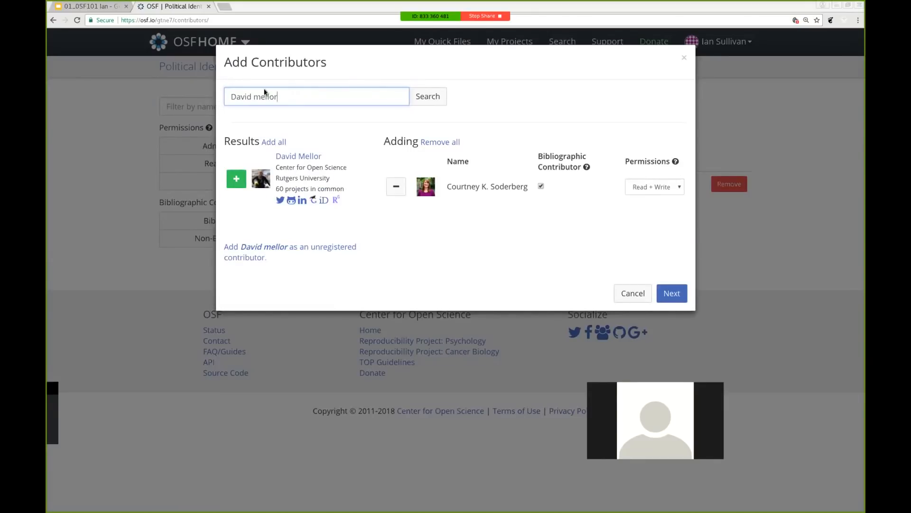
left_click(237, 179)
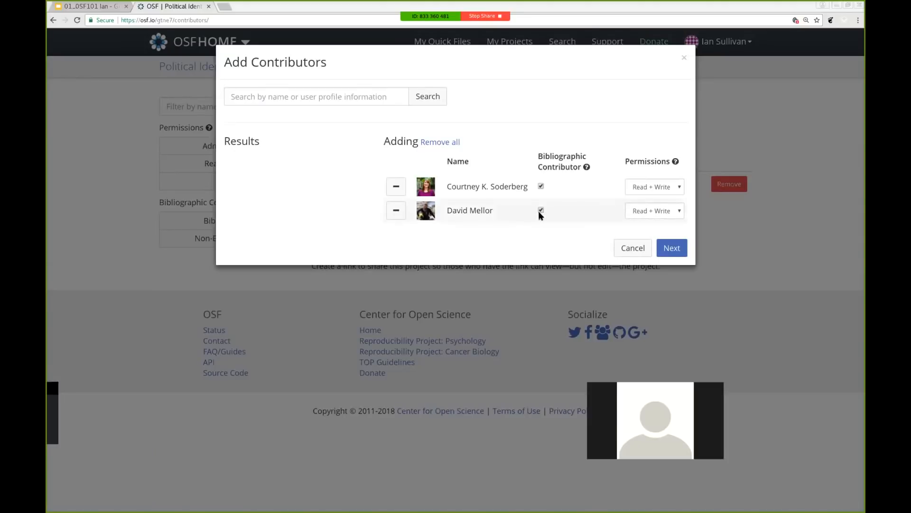
left_click(540, 212)
left_click(541, 210)
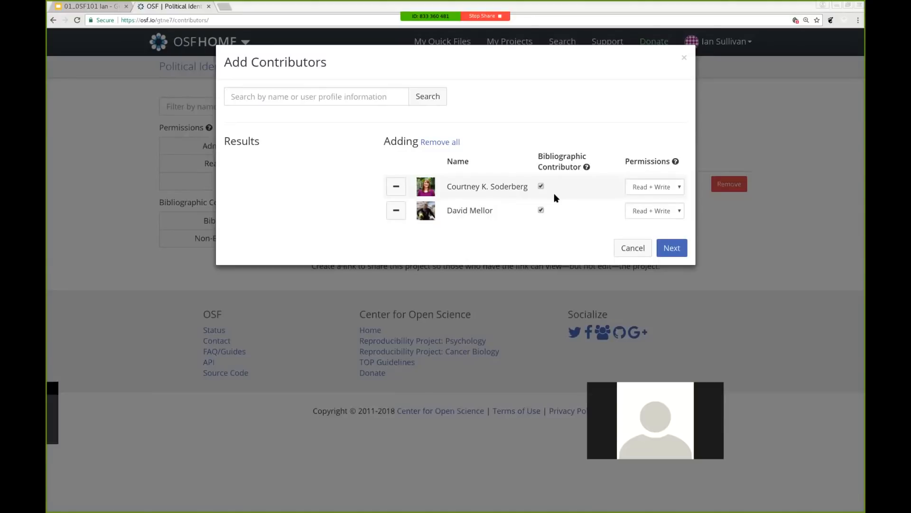
left_click(666, 187)
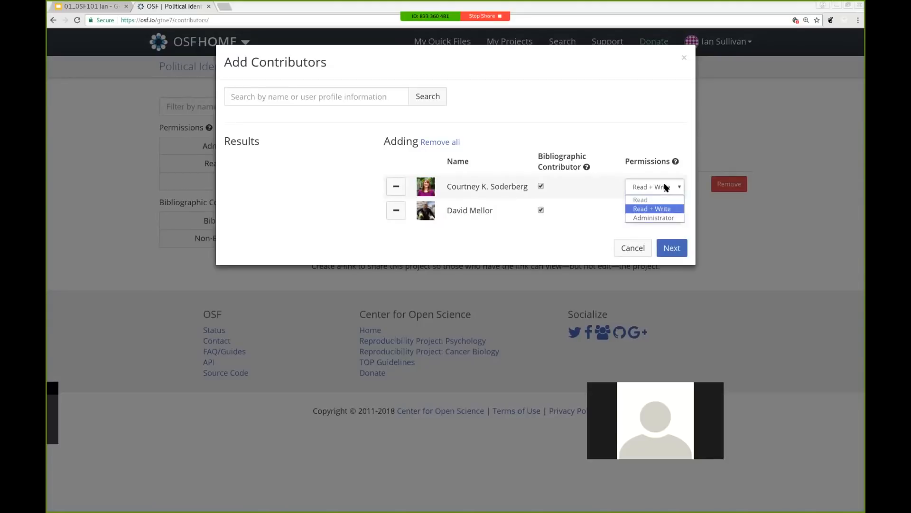
Keep Read + Write permission for the new contributors and continue to Select Components
left_click(675, 210)
mouse_move(676, 162)
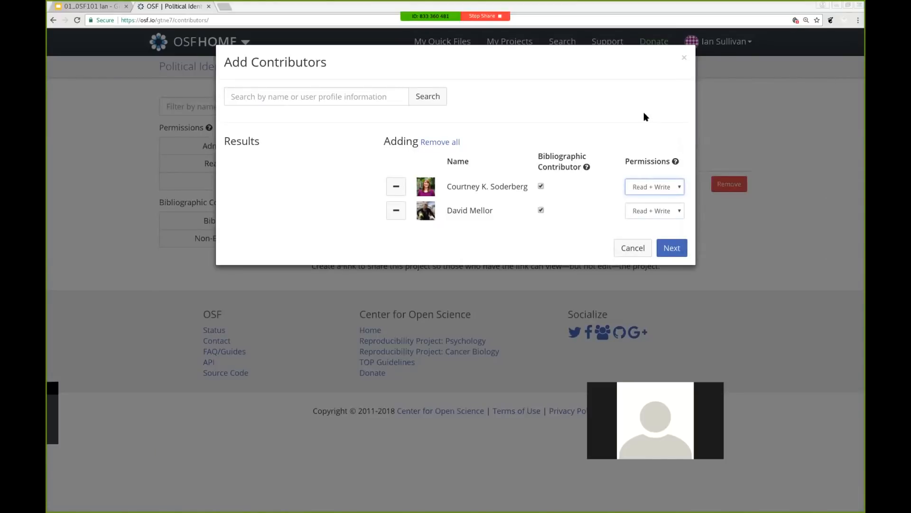
left_click(672, 248)
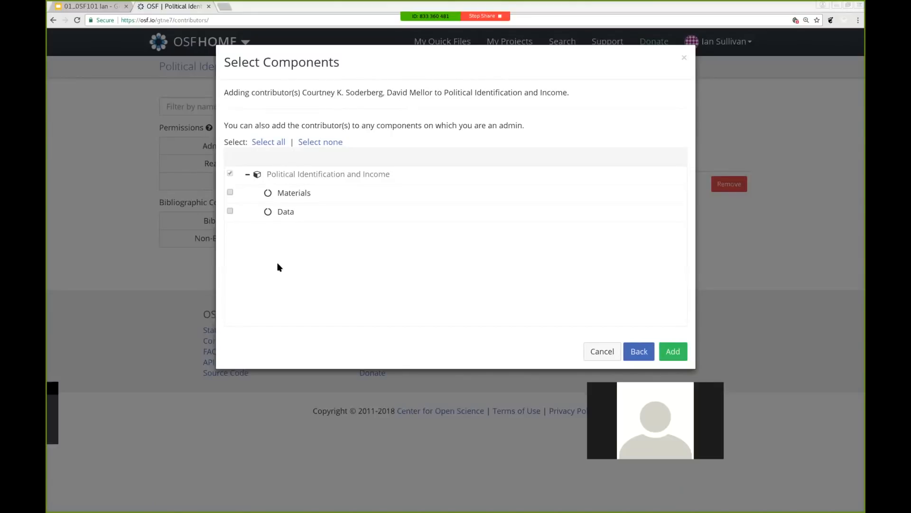
Include the Data component and confirm adding both colleagues as contributors
left_click(230, 211)
left_click(669, 356)
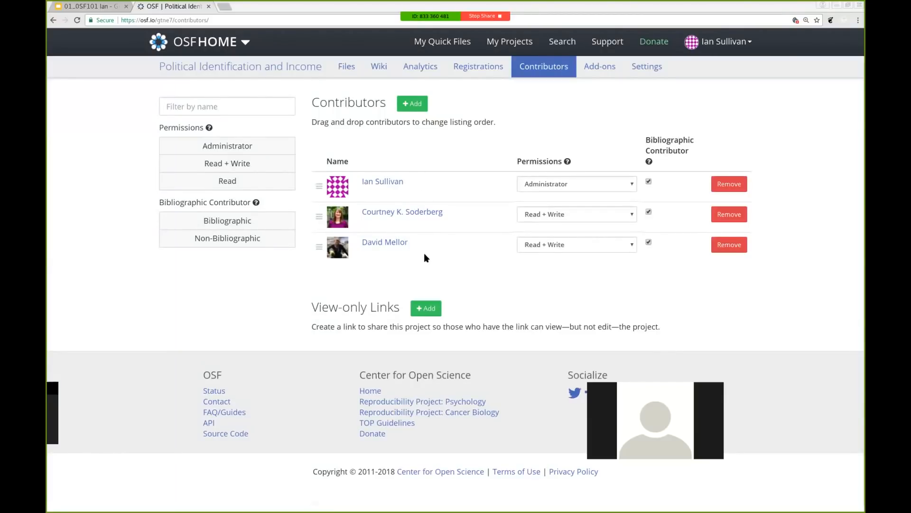
Go back to the 'Political Identification and Income' project overview via its title
left_click(246, 74)
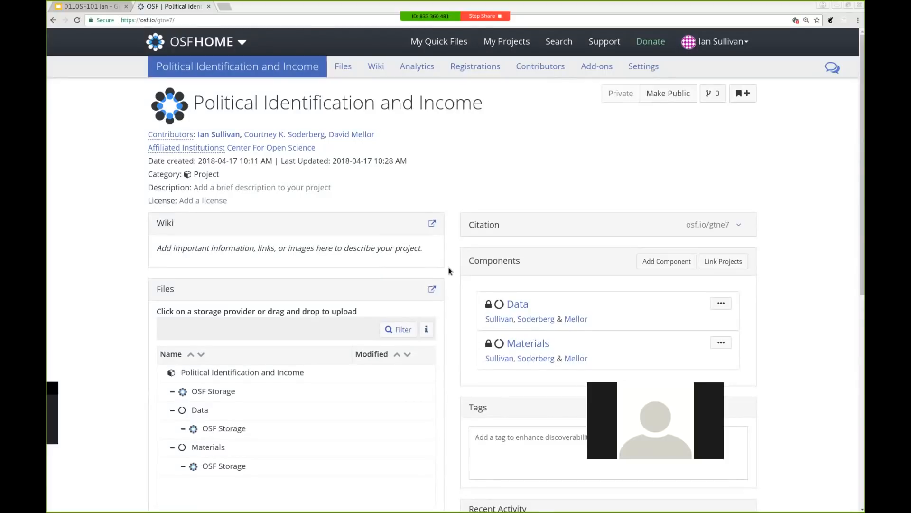
Create an 'Analysis Scripts' component that inherits the parent project's contributors
left_click(654, 262)
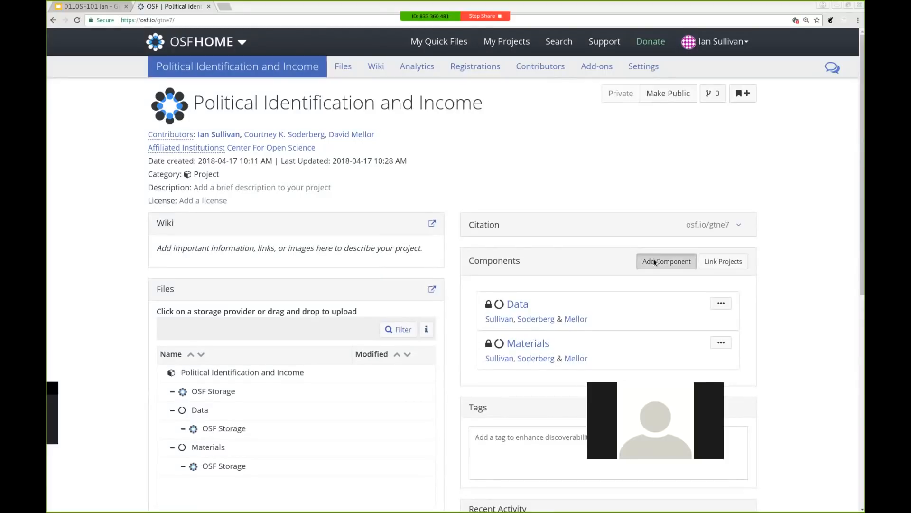
left_click(414, 116)
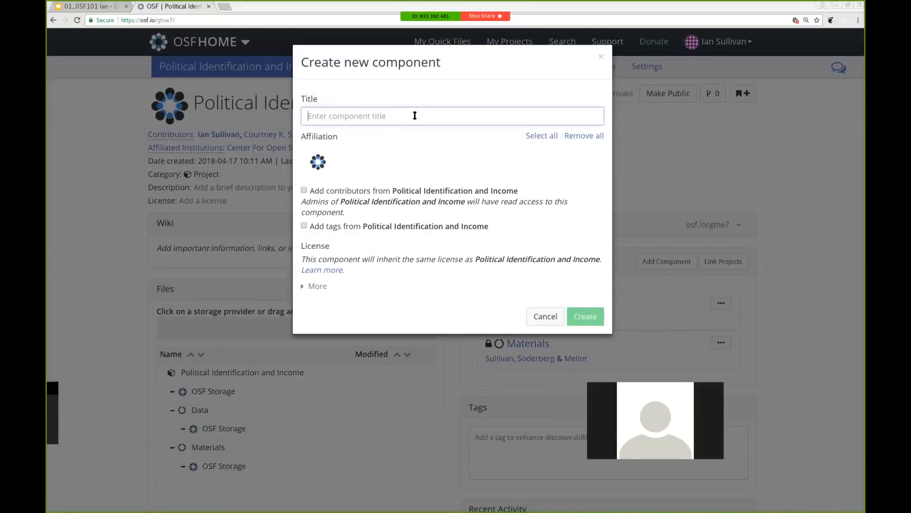
type("Analy")
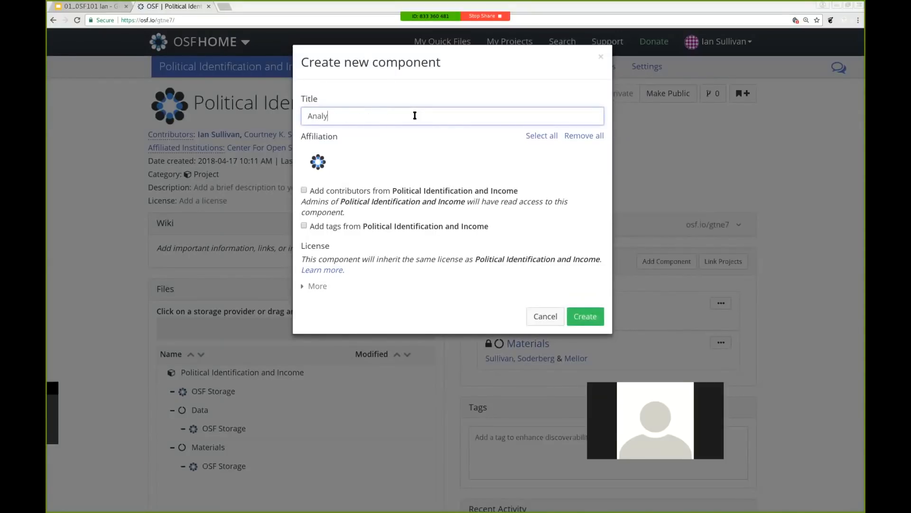
type("sis Scripts")
left_click(304, 190)
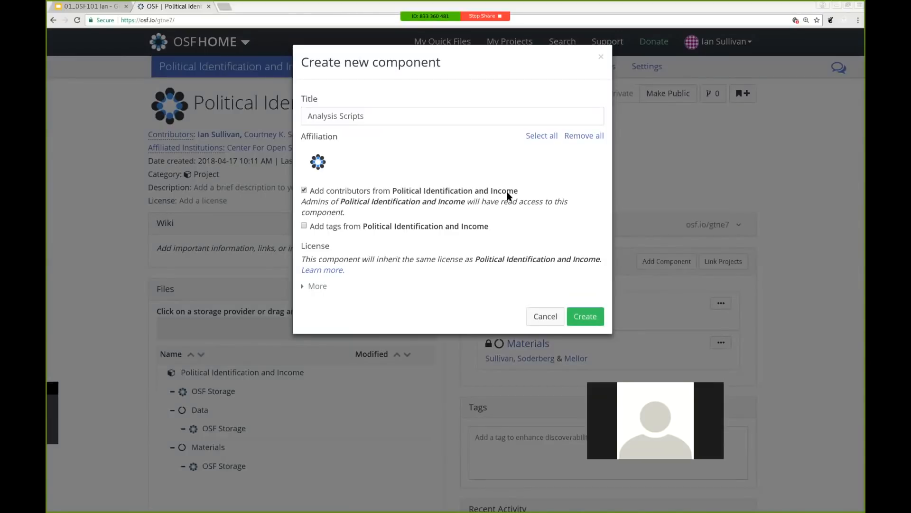
left_click(585, 317)
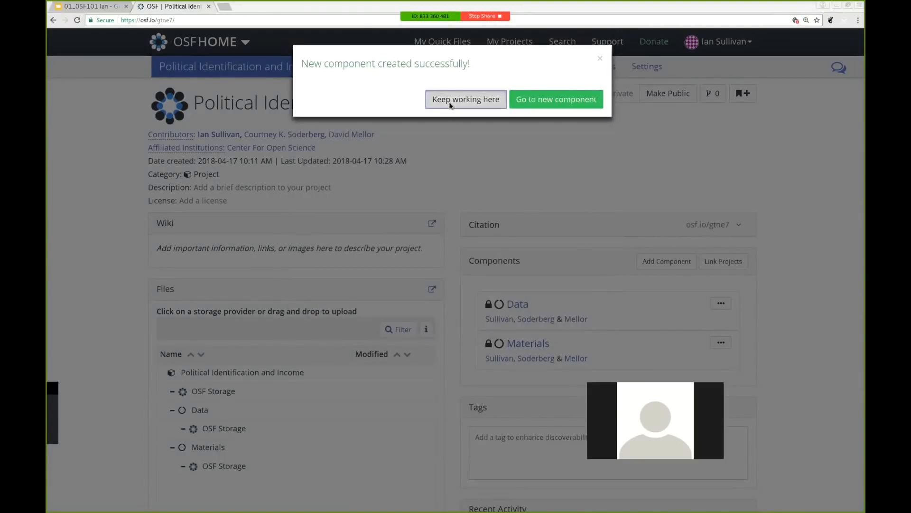
Choose 'Keep working here' to stay on the project overview page
left_click(449, 101)
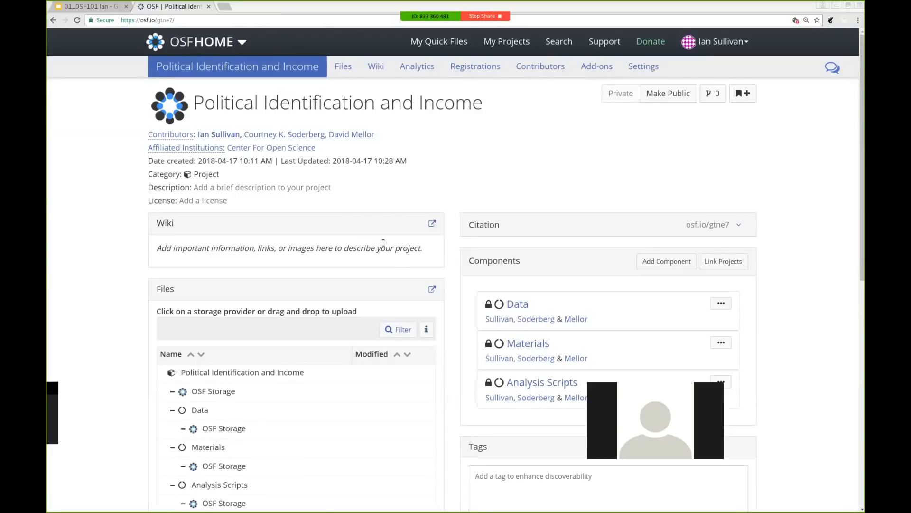
Open the project wiki and type 'Research questions and sample size planning.' on the Home page
left_click(433, 225)
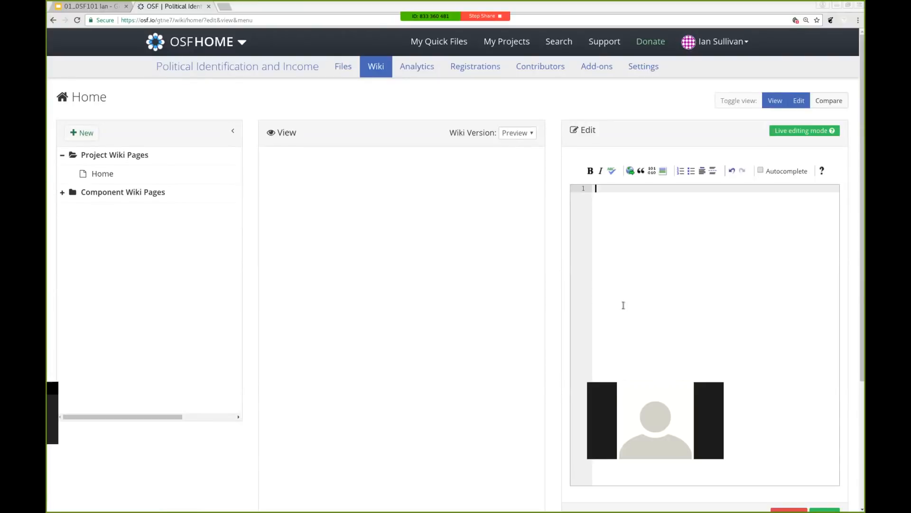
type("Research questio")
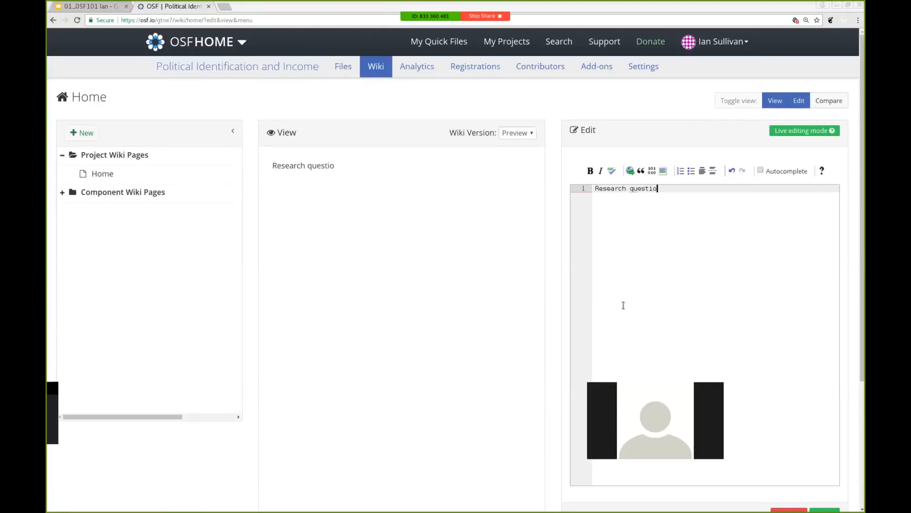
type("ns and sample ")
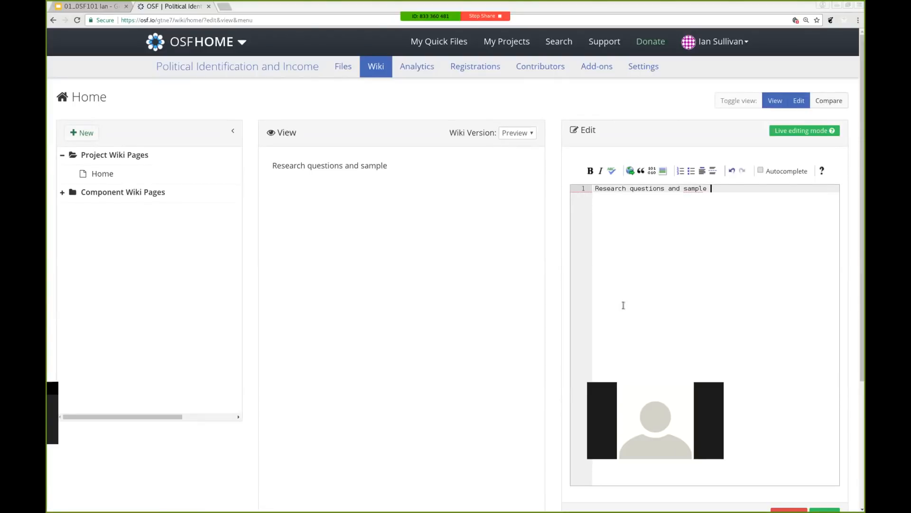
type("size planning.")
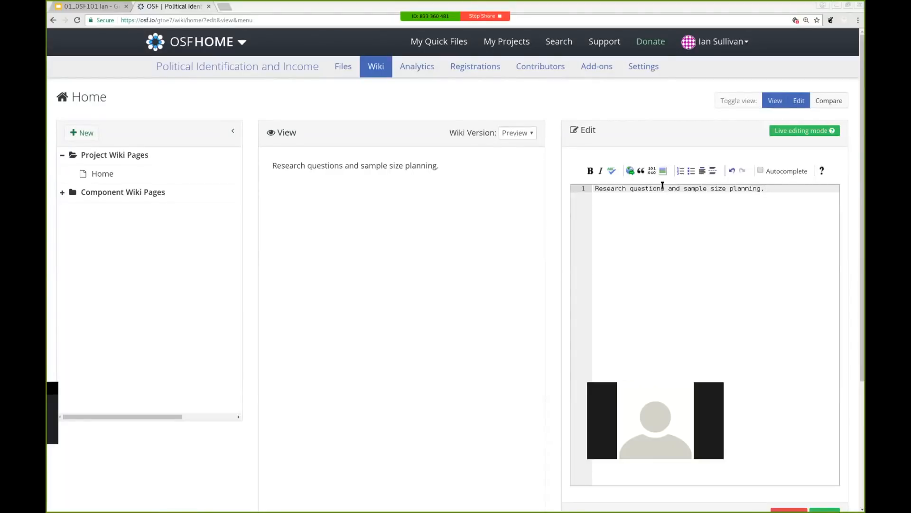
Bold 'Research questions' and start a new line after 'planning.'
left_click_drag(666, 193, 565, 194)
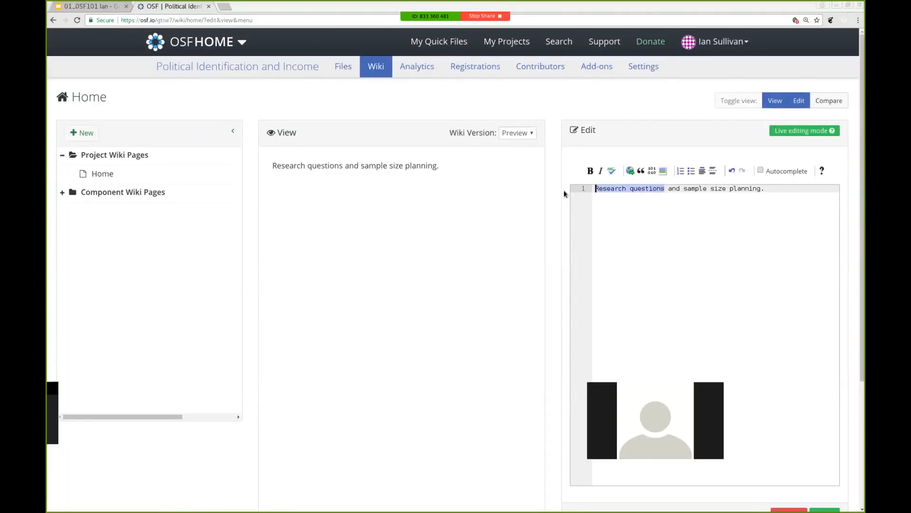
left_click(590, 172)
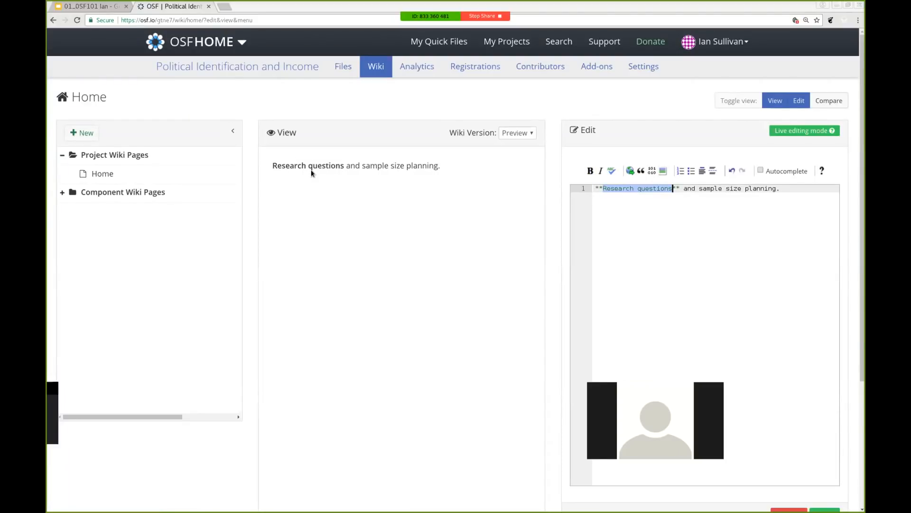
left_click(590, 171)
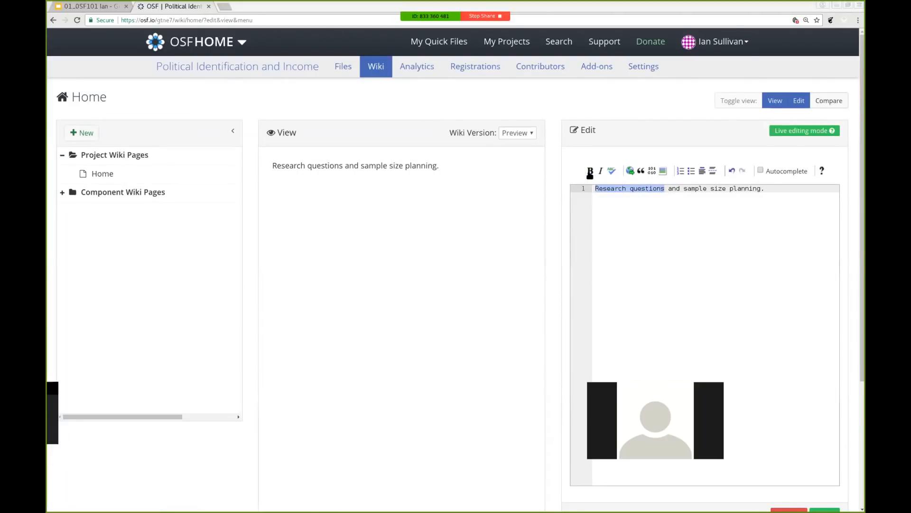
left_click(590, 171)
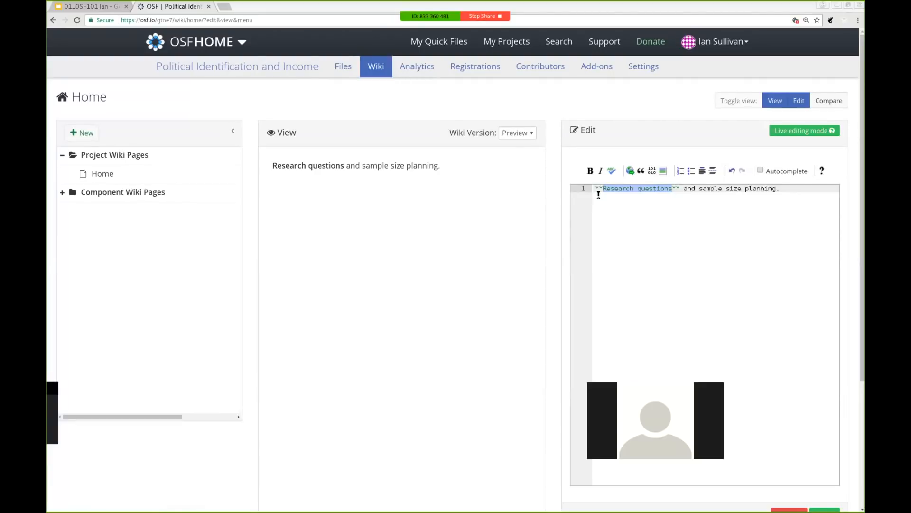
left_click(783, 190)
key("Return")
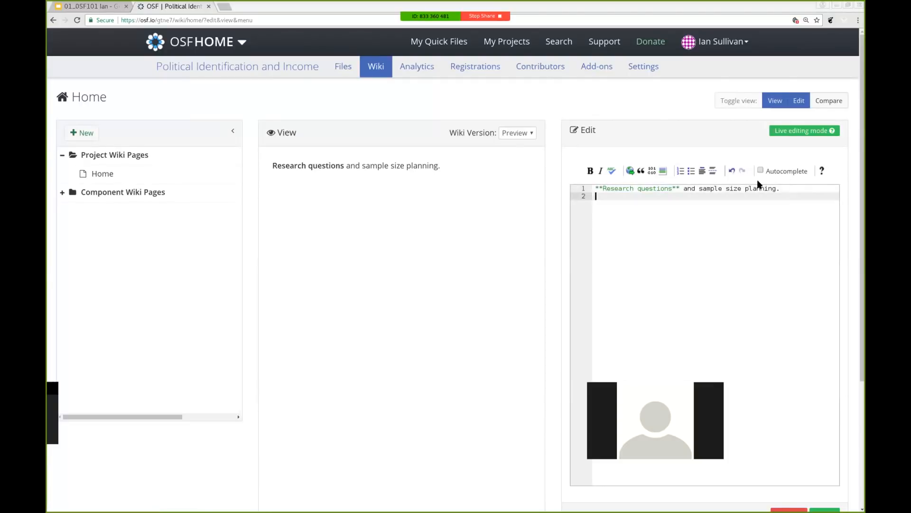
Add bullets 'list one' and 'other kinds of formatting', leaving no empty third bullet
left_click(692, 170)
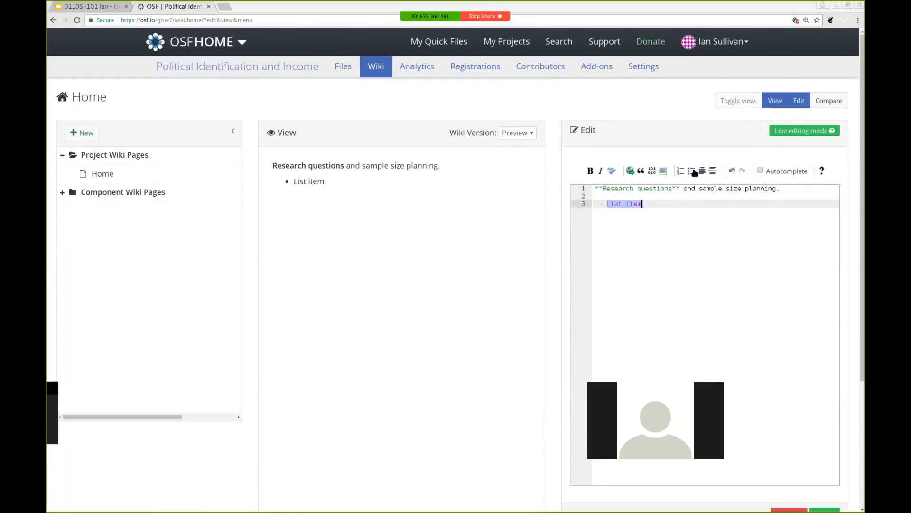
type("list one")
key("Return")
type("other ")
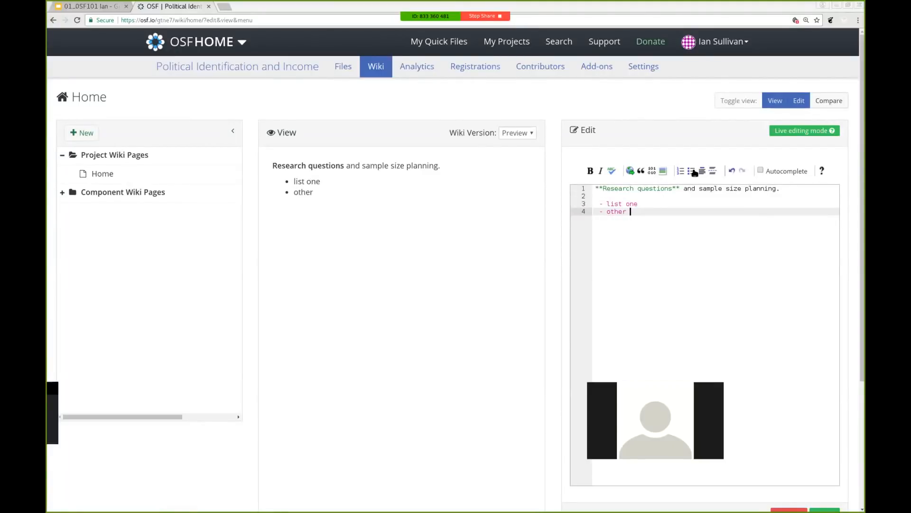
type("kinds of formatting")
key("Return")
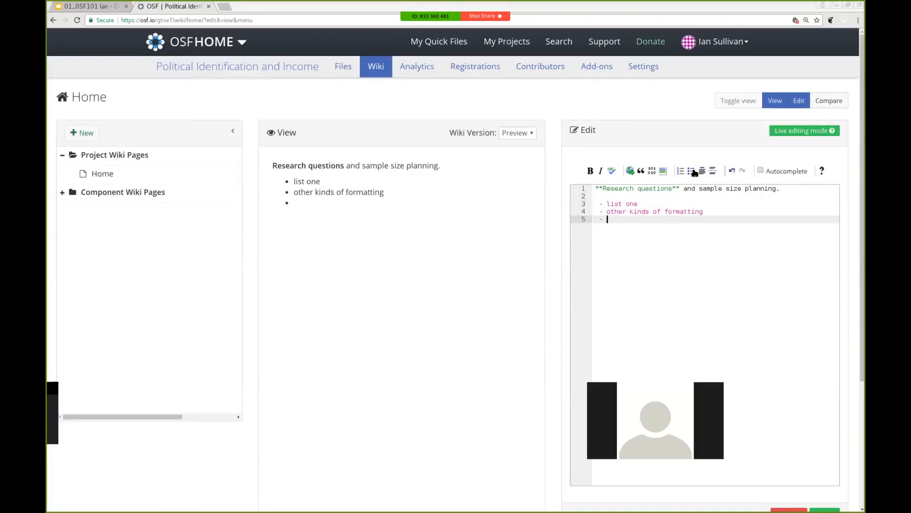
key("BackSpace")
key("BackSpace")
key("BackSpace")
Save the Home page with the bold sentence and its two-item bulleted list as the current version
scroll(561, 291, "down", 1)
scroll(561, 291, "down", 3)
scroll(561, 291, "up", 4)
scroll(561, 290, "down", 2)
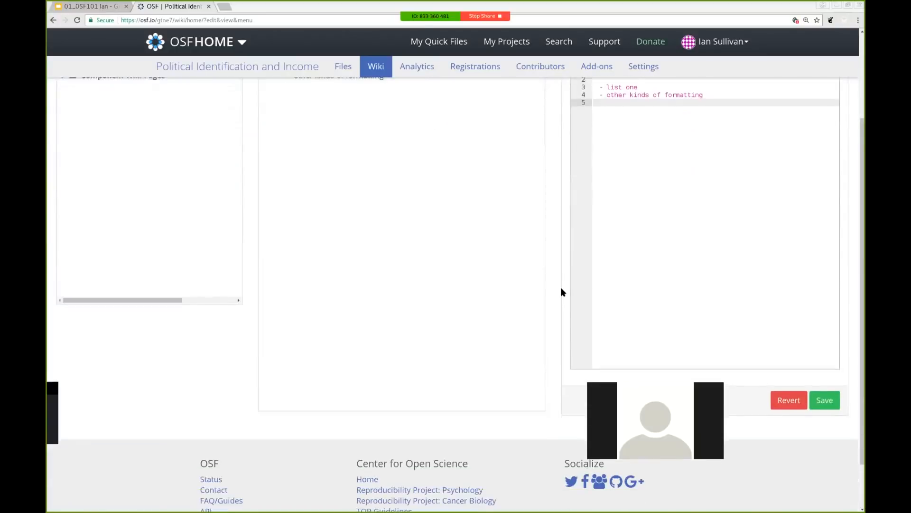
scroll(561, 291, "down", 1)
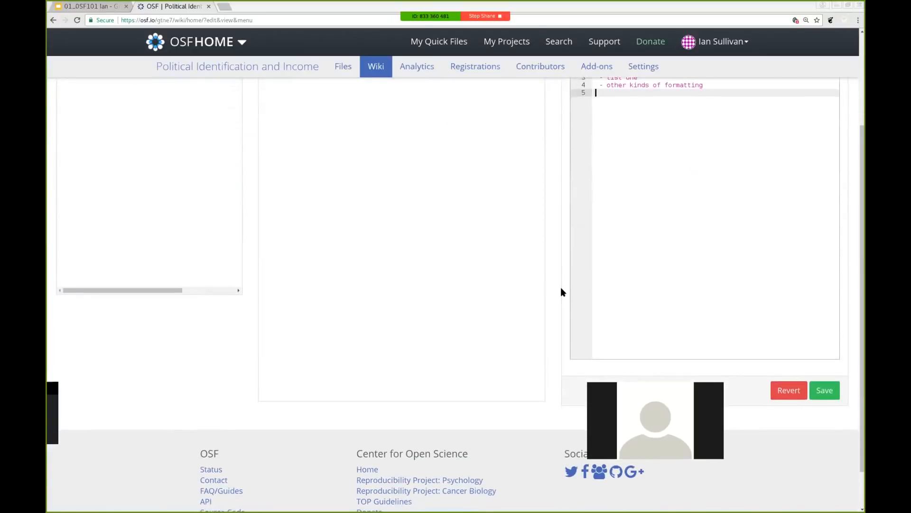
left_click(824, 389)
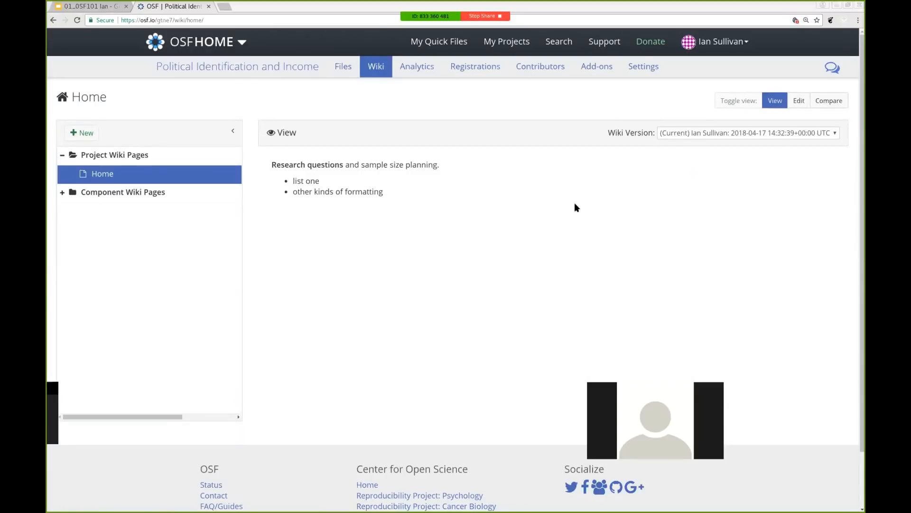
Reopen the Home page editor and add a third bullet, 'a third list item', on line 5
left_click(799, 100)
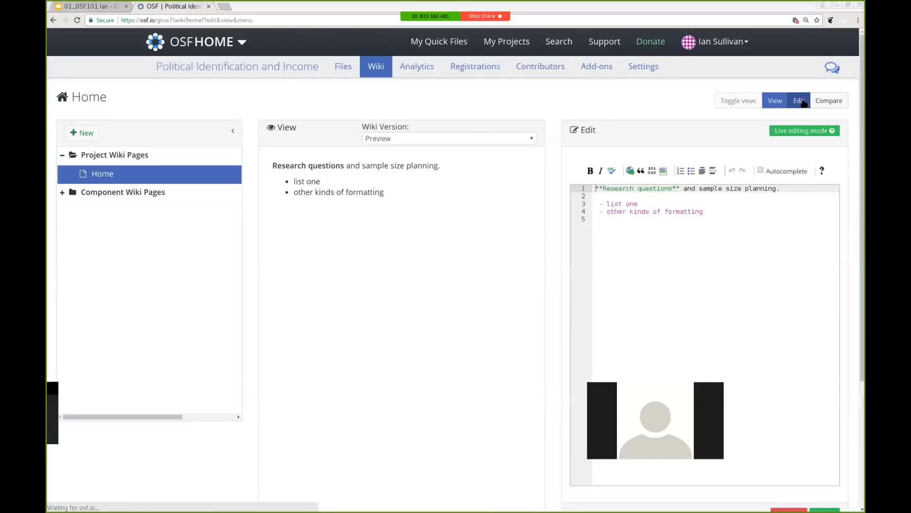
left_click(720, 219)
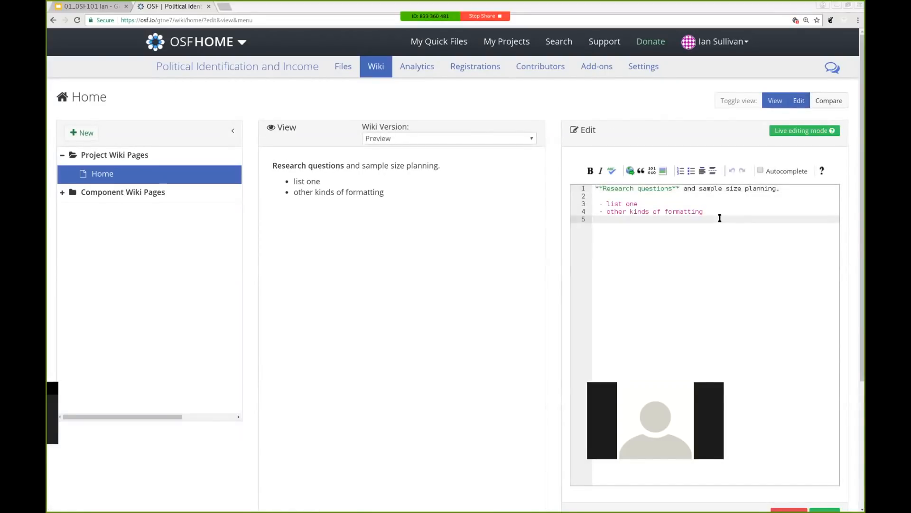
type("- a third list item")
key("Return")
key("BackSpace")
key("BackSpace")
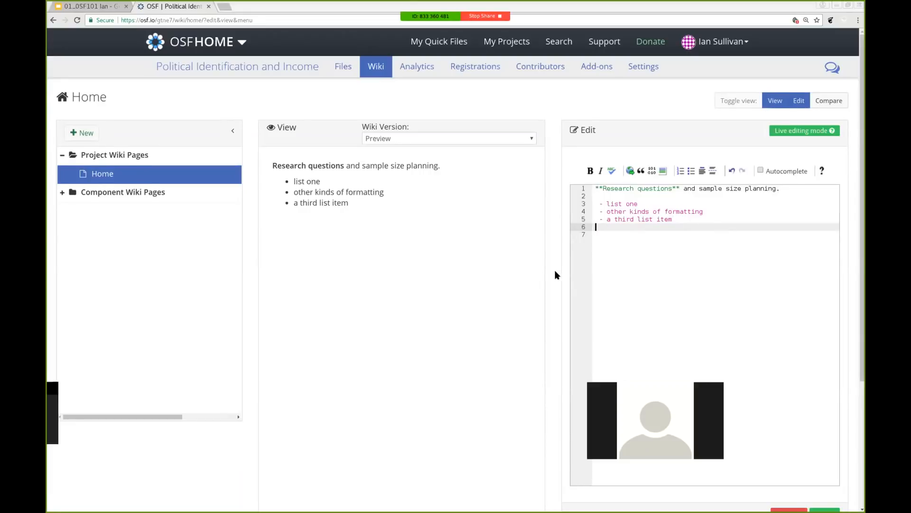
scroll(557, 275, "down", 2)
scroll(557, 275, "down", 1)
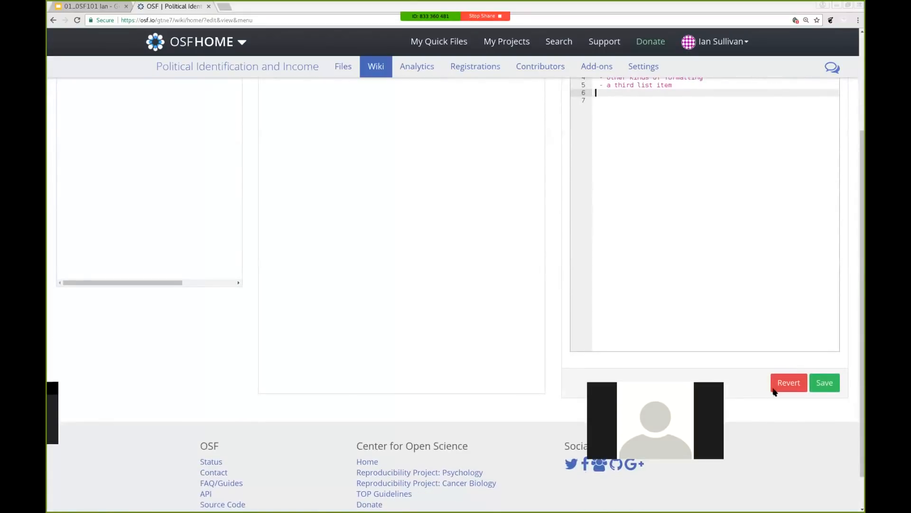
Save the three-bullet wiki and return to the 'Political Identification and Income' project overview
left_click(837, 386)
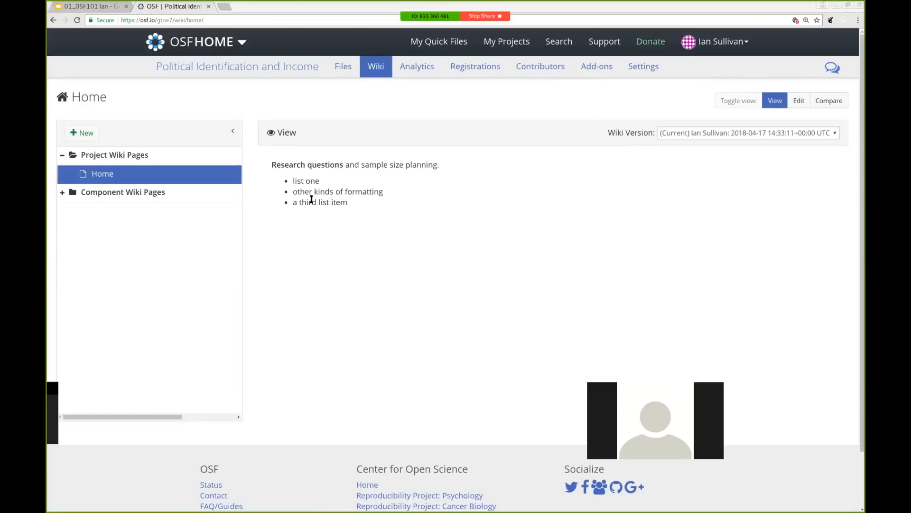
left_click(227, 66)
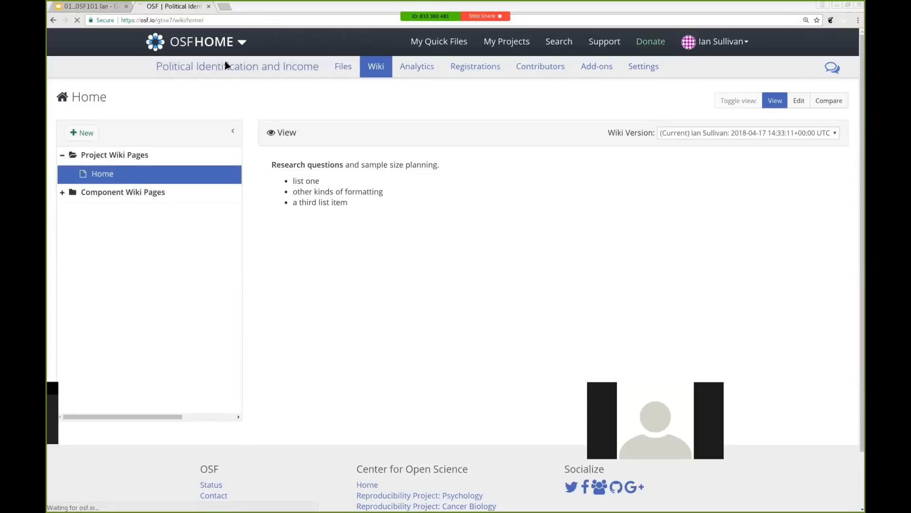
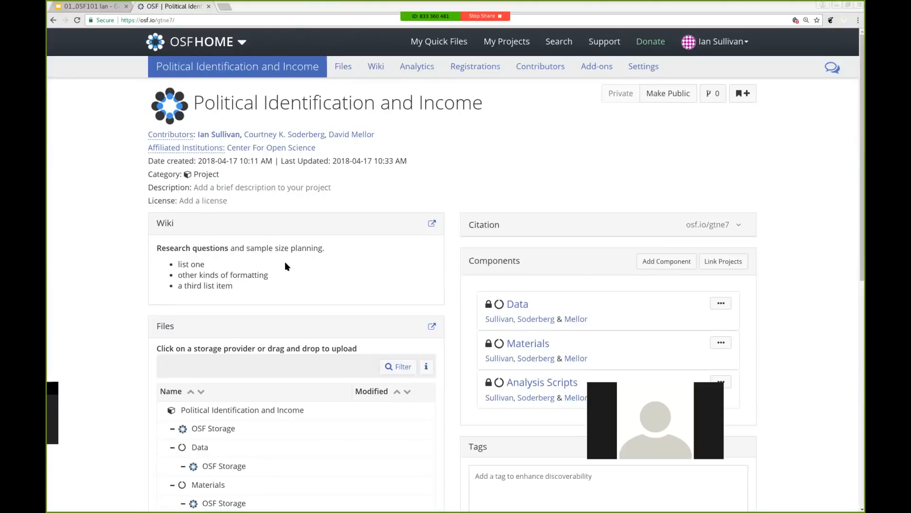
Open the Data component from the Political Identification and Income project's Components panel
left_click(518, 305)
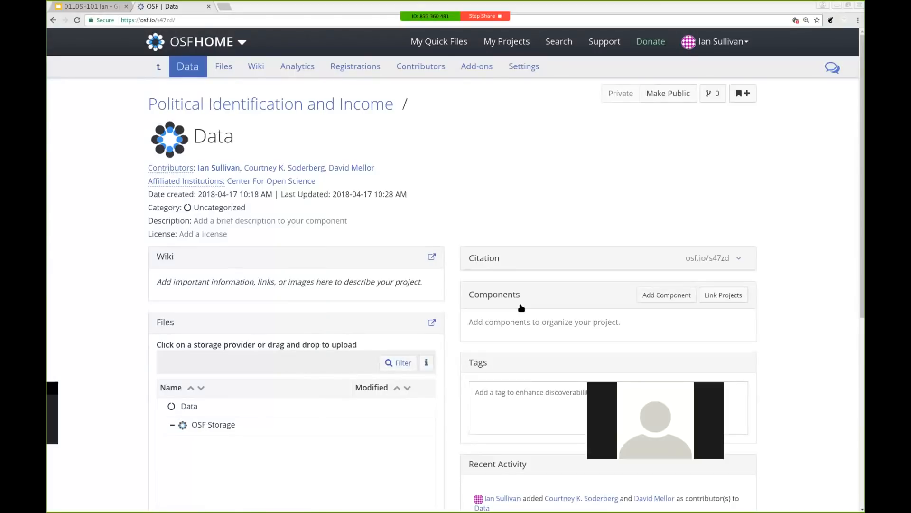
Describe the Data component as 'Primary data collected in June 2013.' and return to the parent project
left_click(340, 222)
type("Prim")
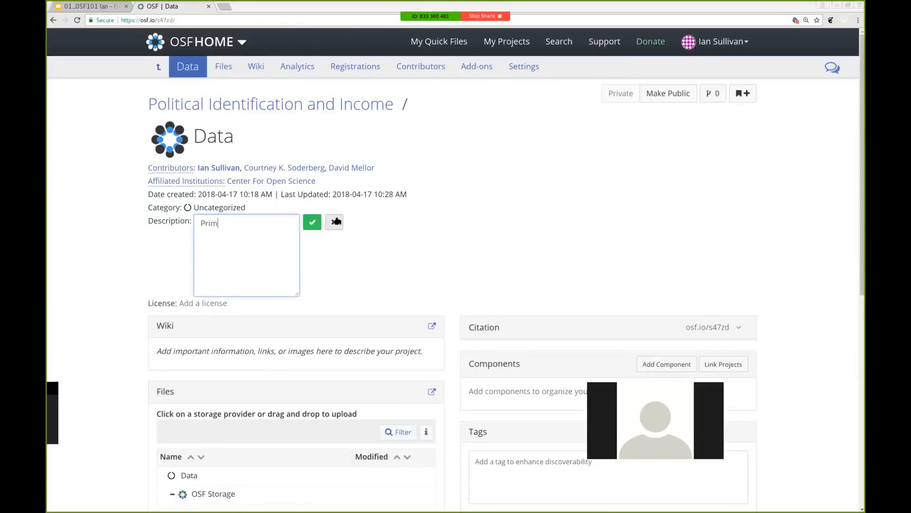
type("ary data collected in June 2013")
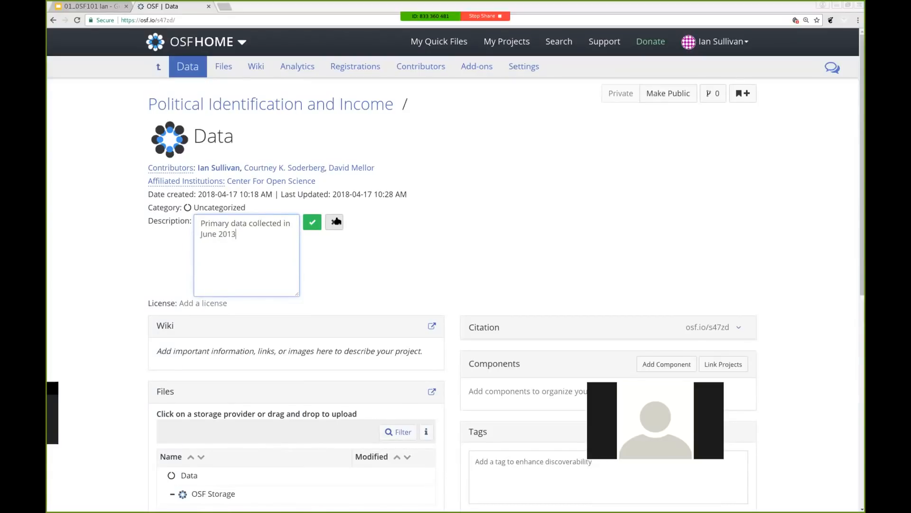
type(".")
left_click(313, 222)
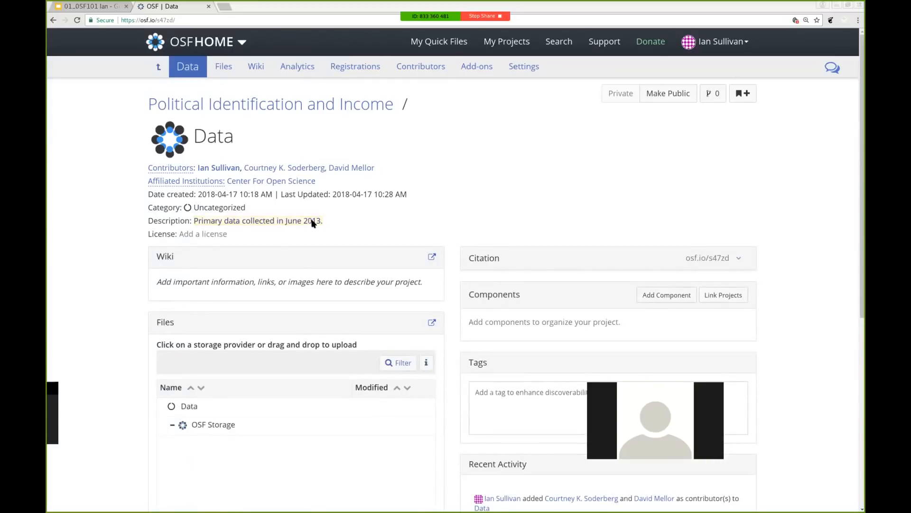
left_click(162, 100)
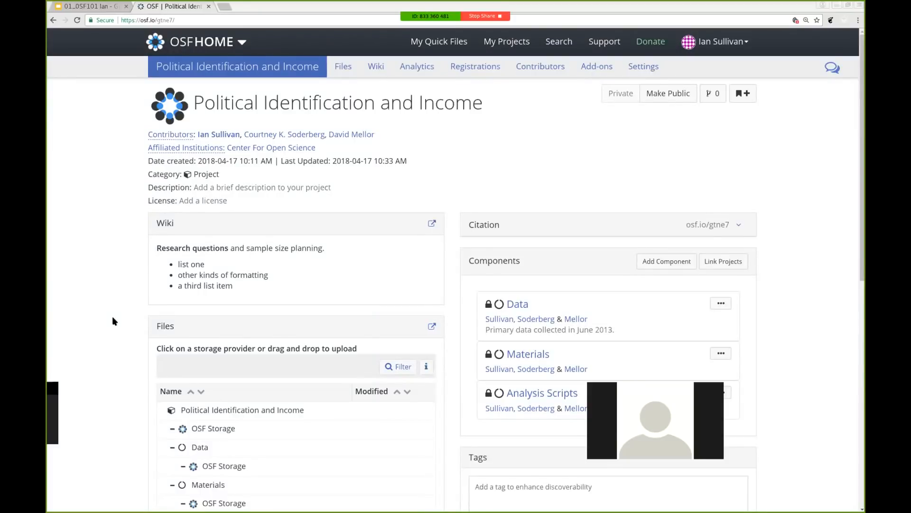
Select the project's own top-level OSF Storage row in the Files panel as the upload target
scroll(112, 316, "down", 4)
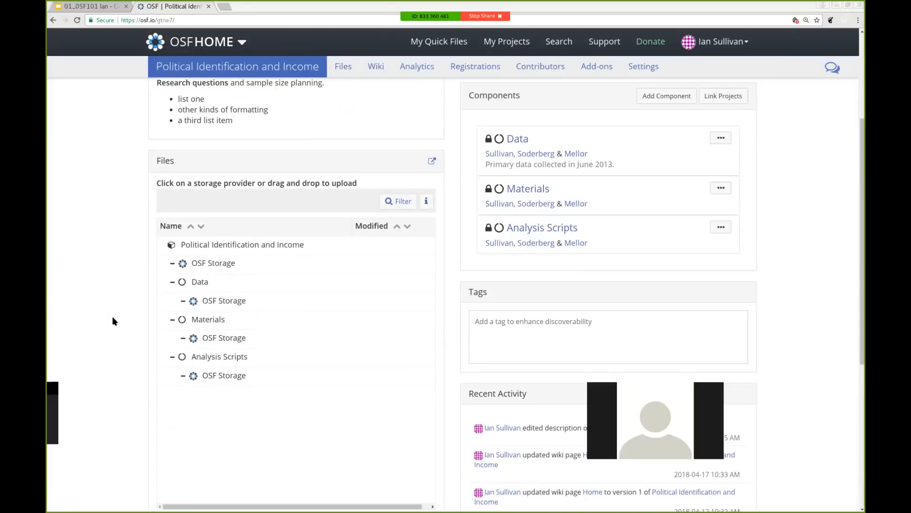
scroll(112, 316, "up", 4)
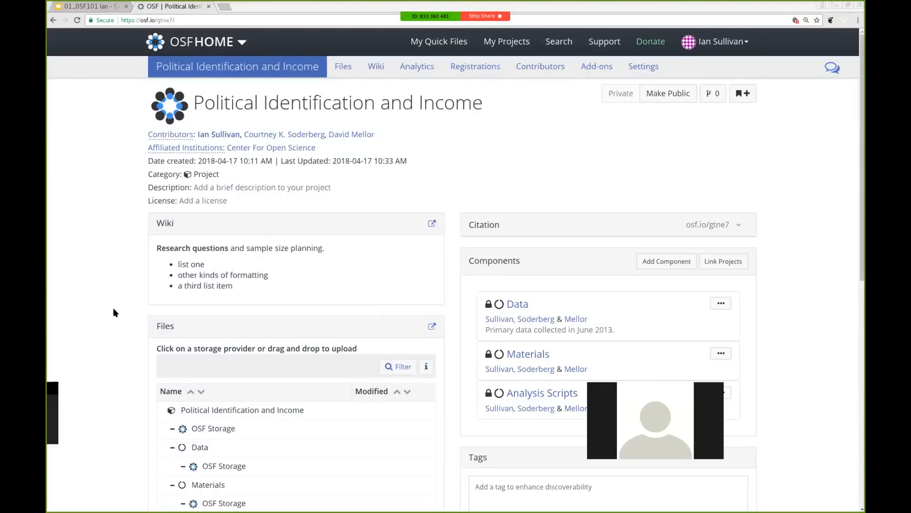
scroll(113, 309, "down", 3)
scroll(114, 309, "down", 2)
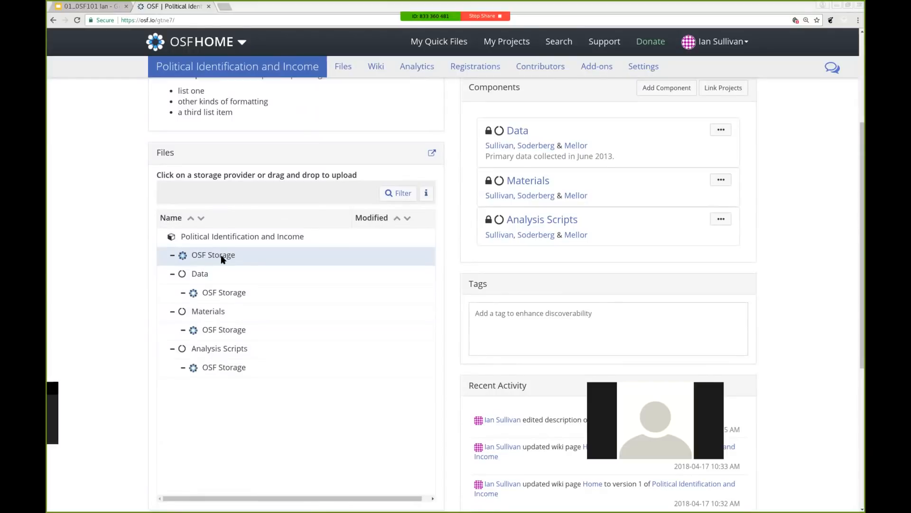
left_click(173, 274)
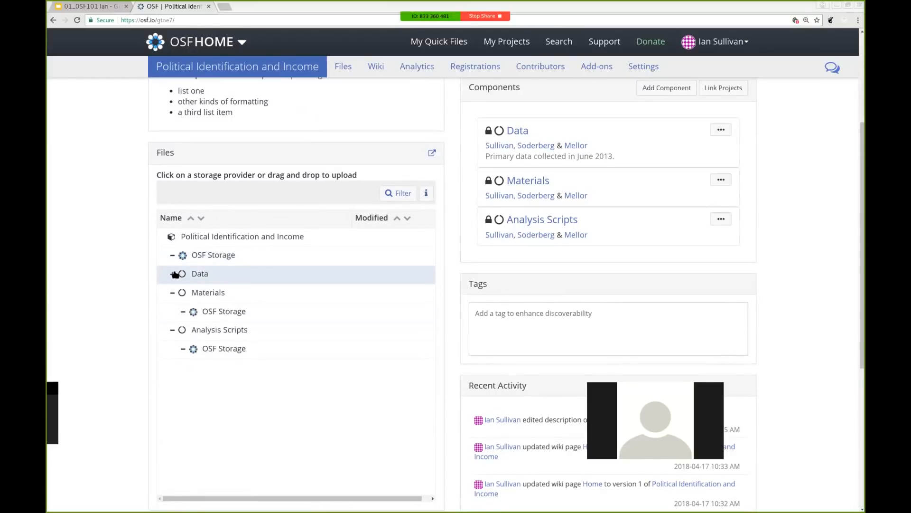
left_click(174, 274)
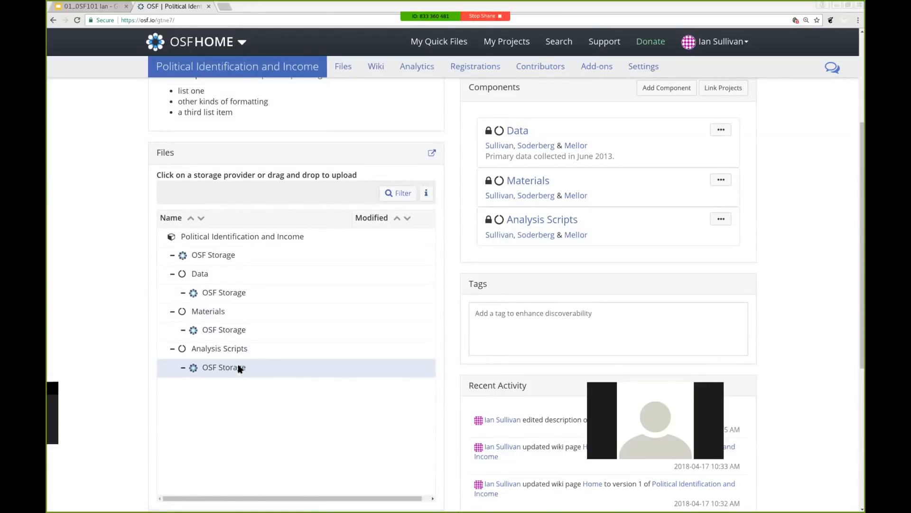
left_click(232, 259)
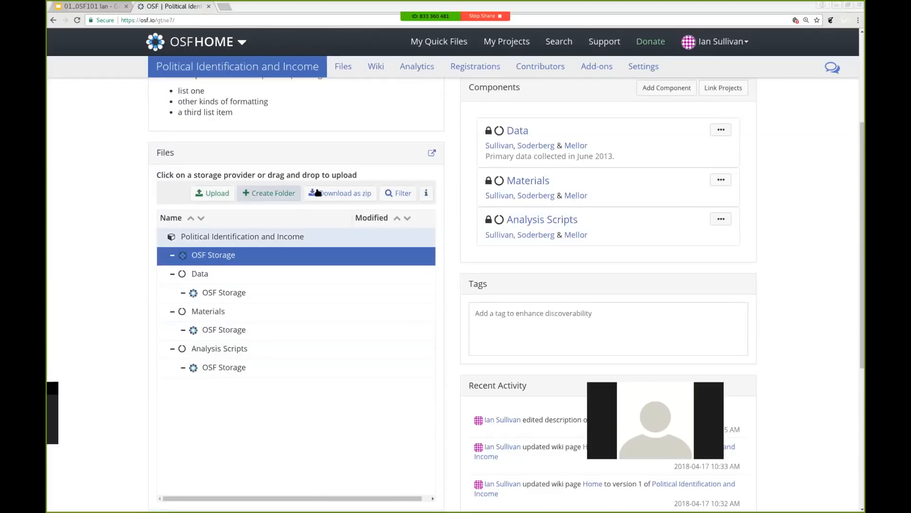
Upload all six files from the OSF > Example Materials folder into the project's OSF Storage
left_click(216, 194)
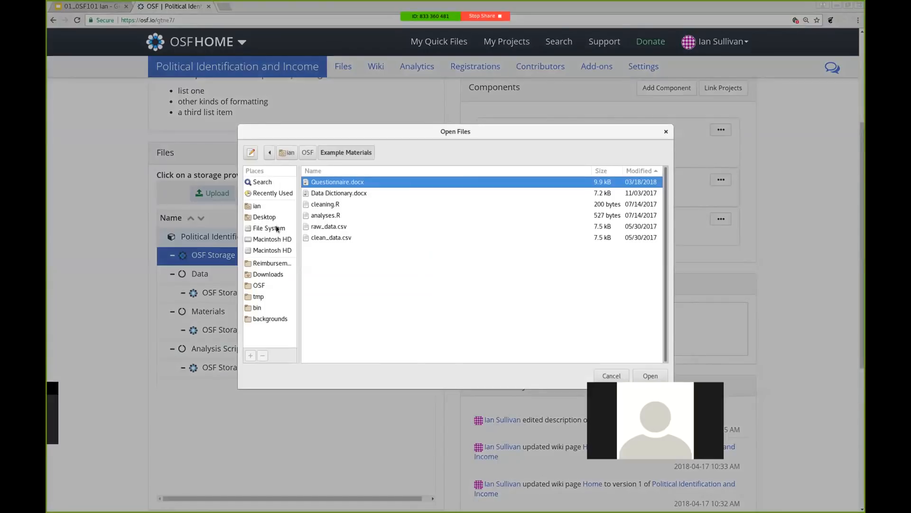
left_click(272, 284)
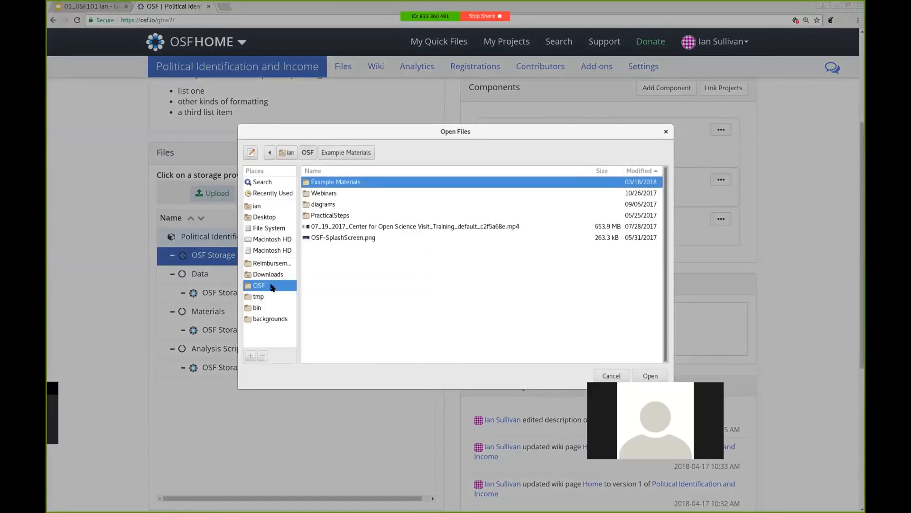
double_click(333, 181)
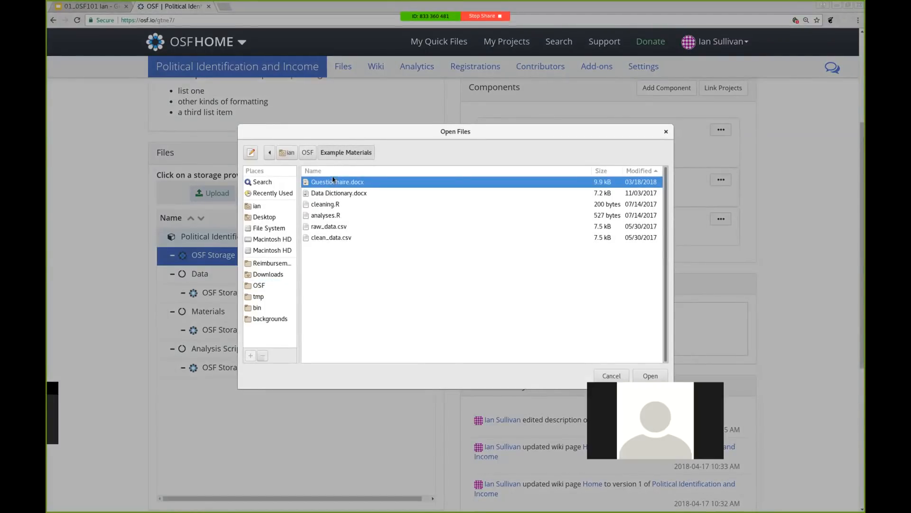
key("ctrl+a")
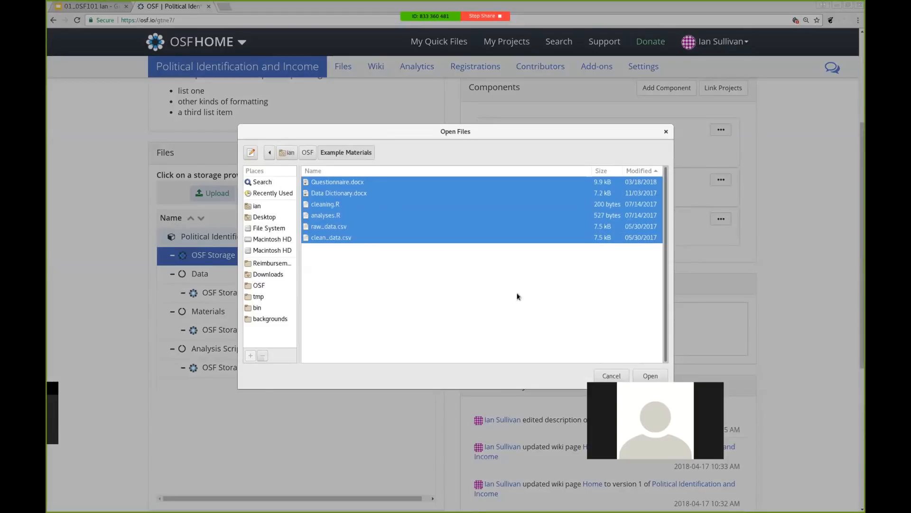
left_click(650, 376)
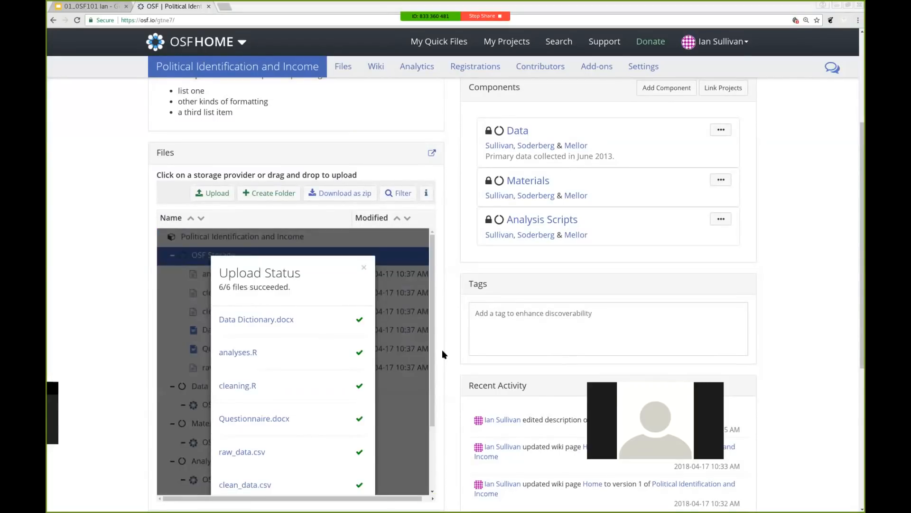
Dismiss the 6/6 upload summary and scroll to the six files in the project storage
left_click(365, 266)
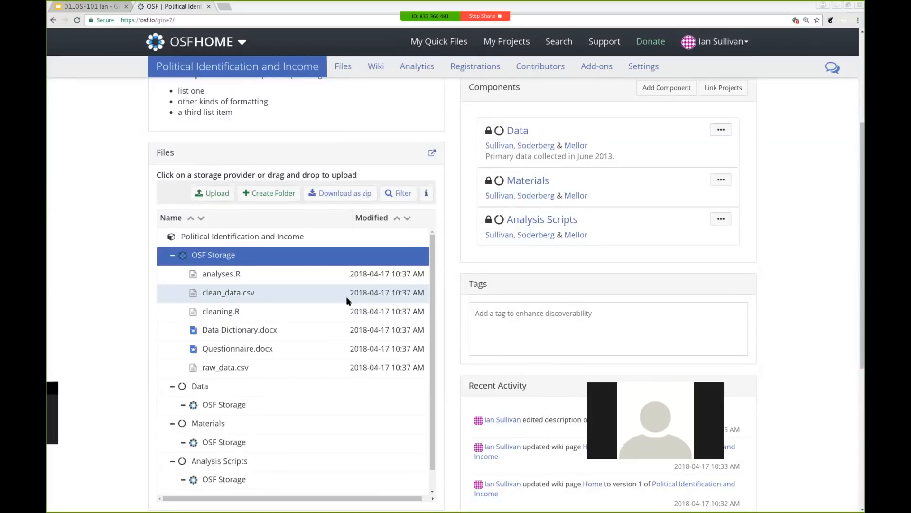
scroll(347, 299, "down", 1)
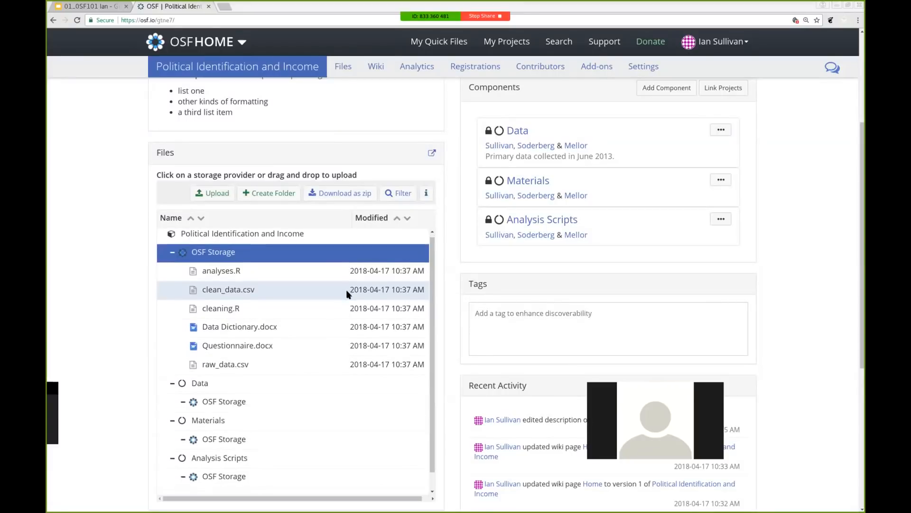
scroll(347, 294, "down", 1)
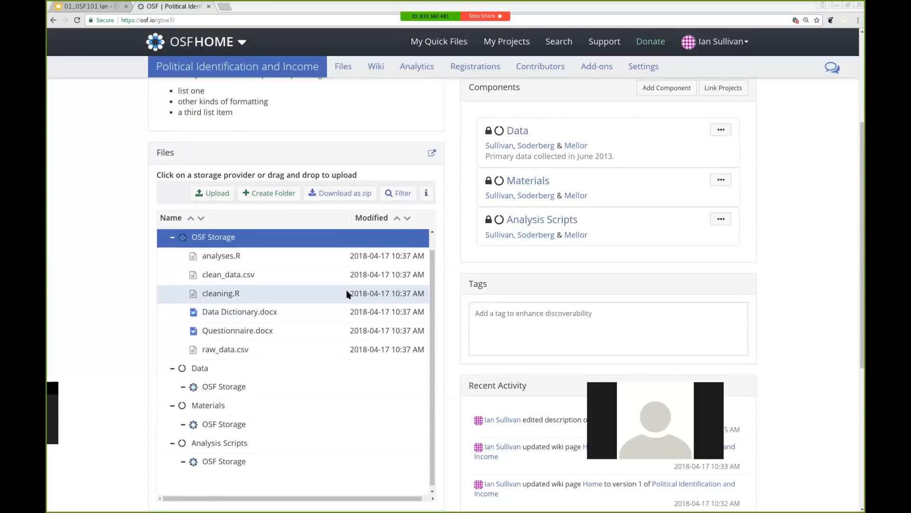
Move Questionnaire.docx into Materials storage, and analyses.R and cleaning.R into Analysis Scripts storage
left_click(306, 325)
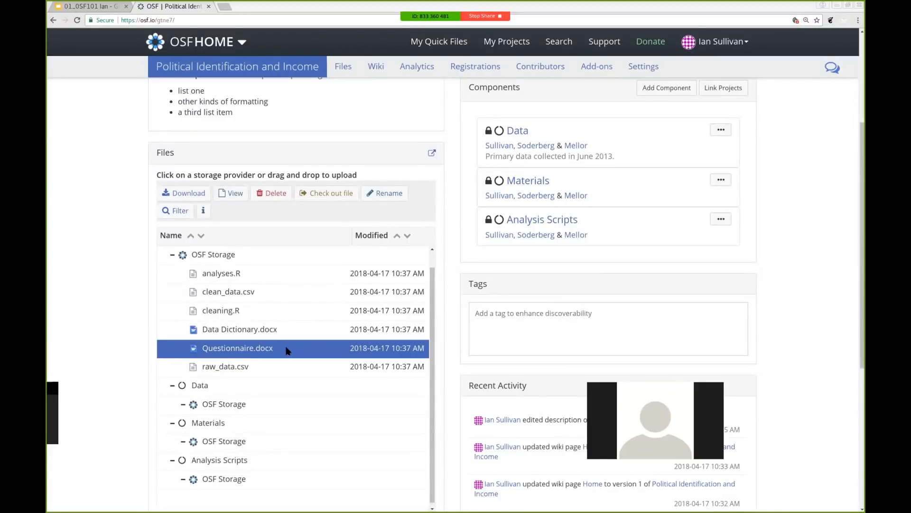
left_click_drag(287, 350, 278, 444)
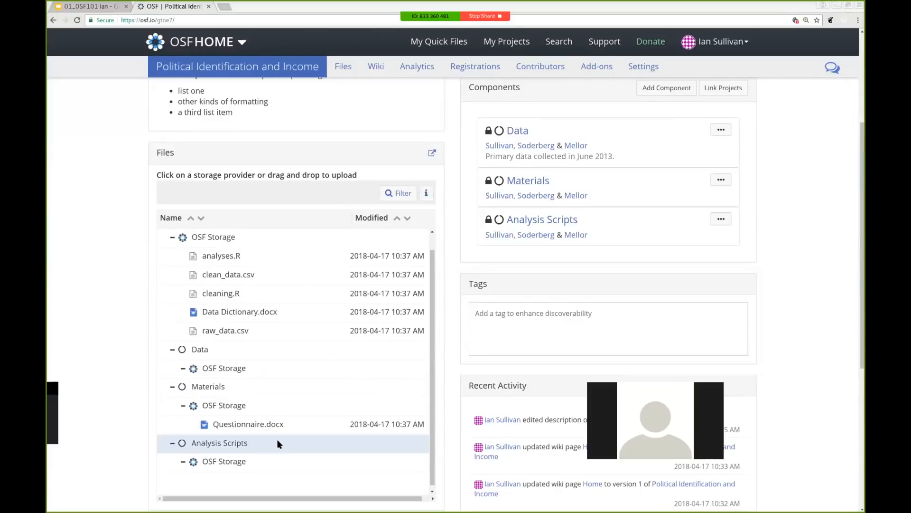
left_click(279, 292)
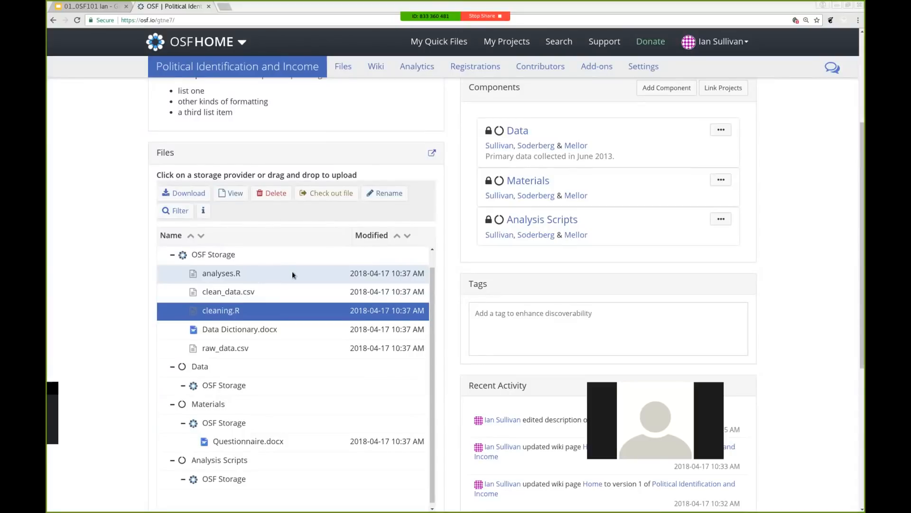
left_click_drag(292, 272, 284, 479)
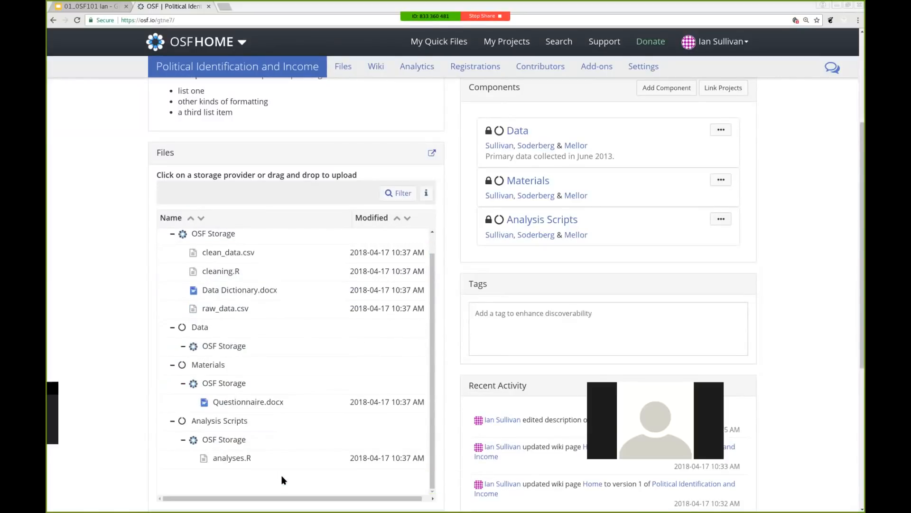
left_click_drag(254, 273, 251, 452)
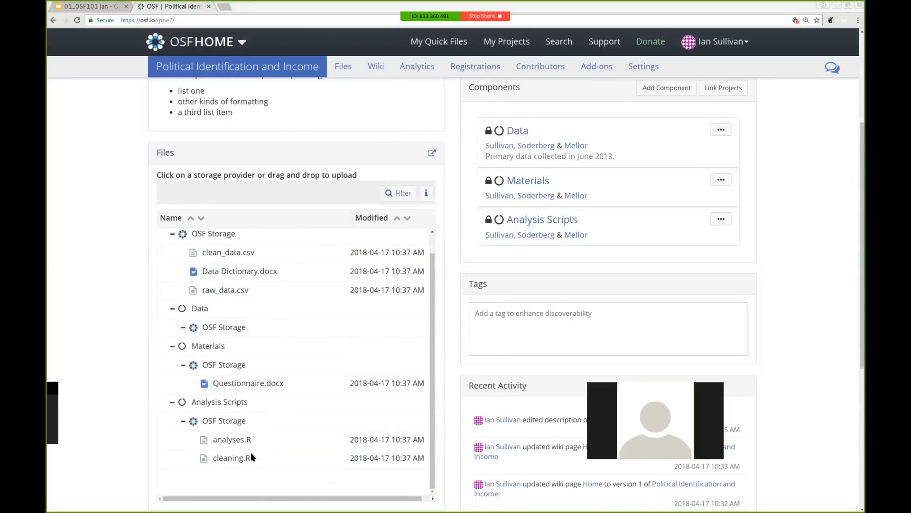
left_click(277, 252)
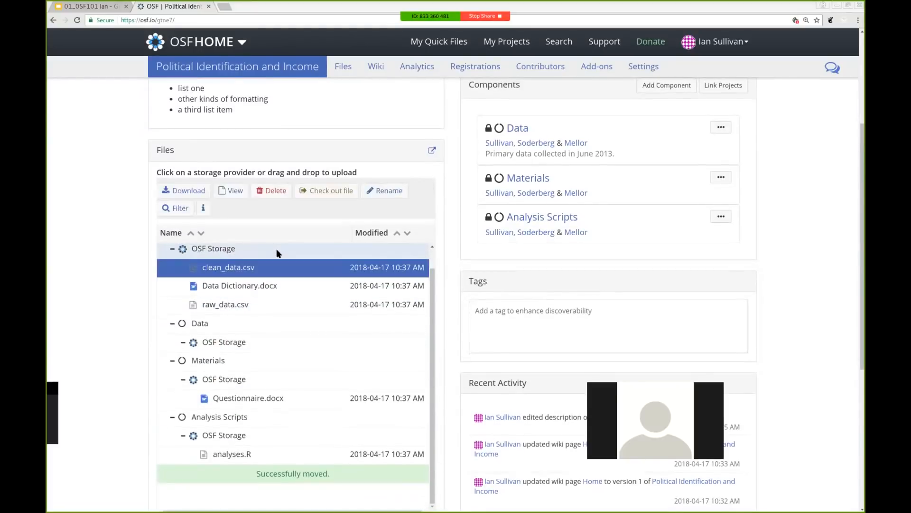
Move clean_data.csv, Data Dictionary.docx and raw_data.csv together into the Data component's storage
left_click(272, 296, "shift")
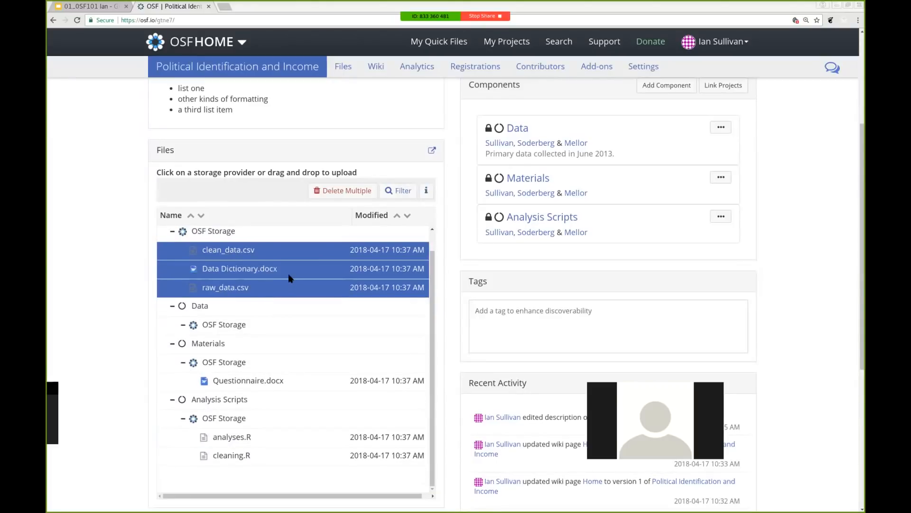
left_click_drag(289, 273, 272, 327)
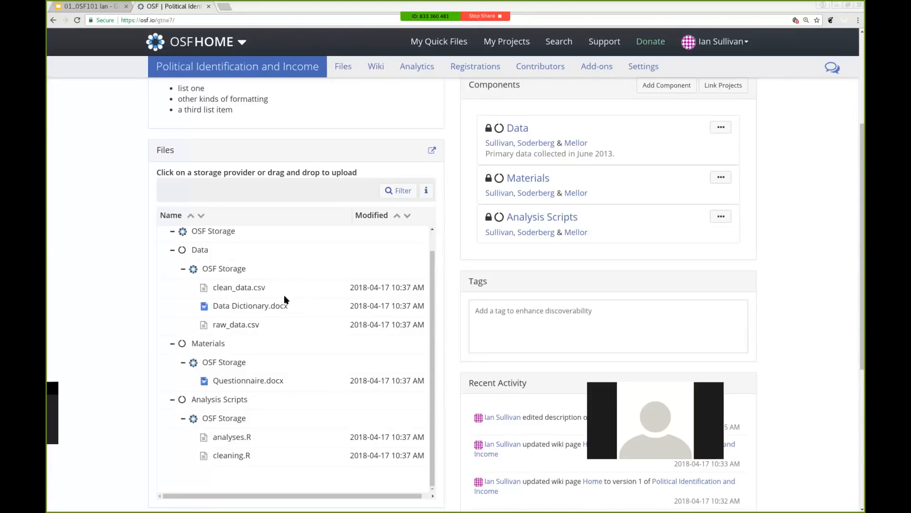
Preview clean_data.csv sorted by libcpre_self and the second column, then preview Data Dictionary.docx
left_click(252, 290)
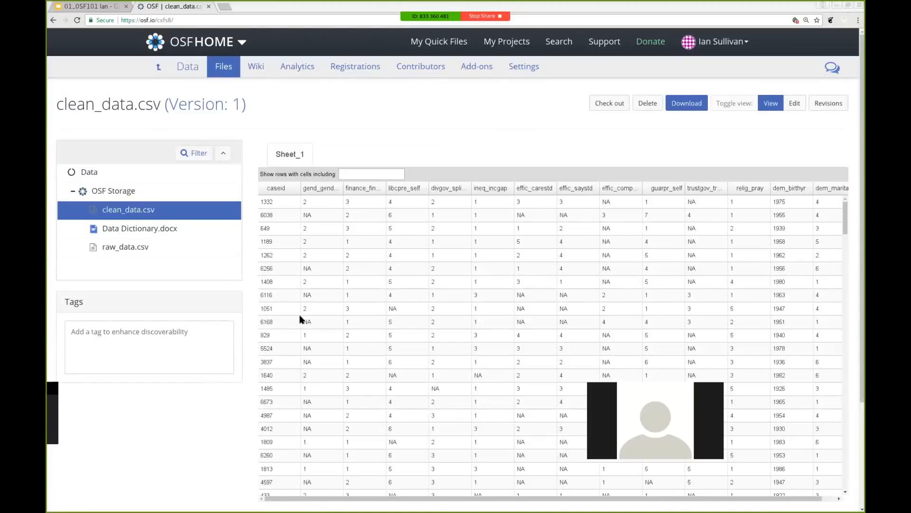
left_click(400, 188)
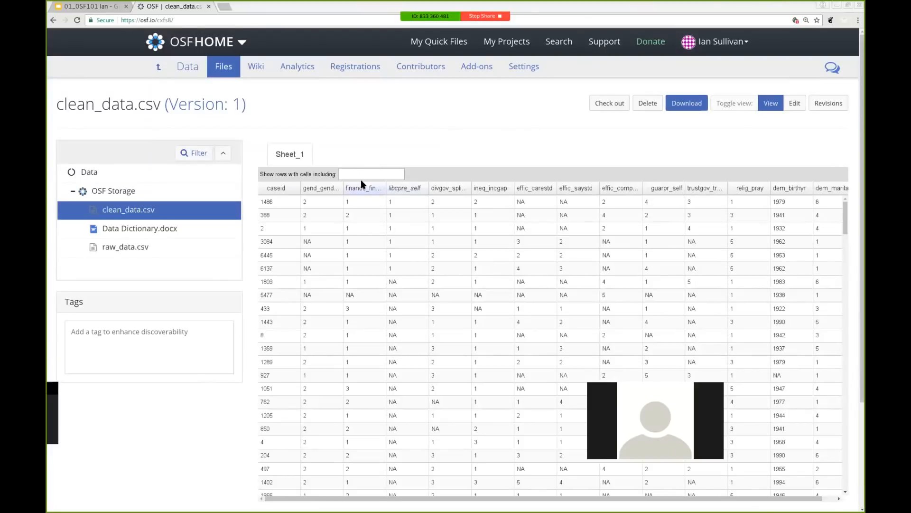
left_click(326, 190)
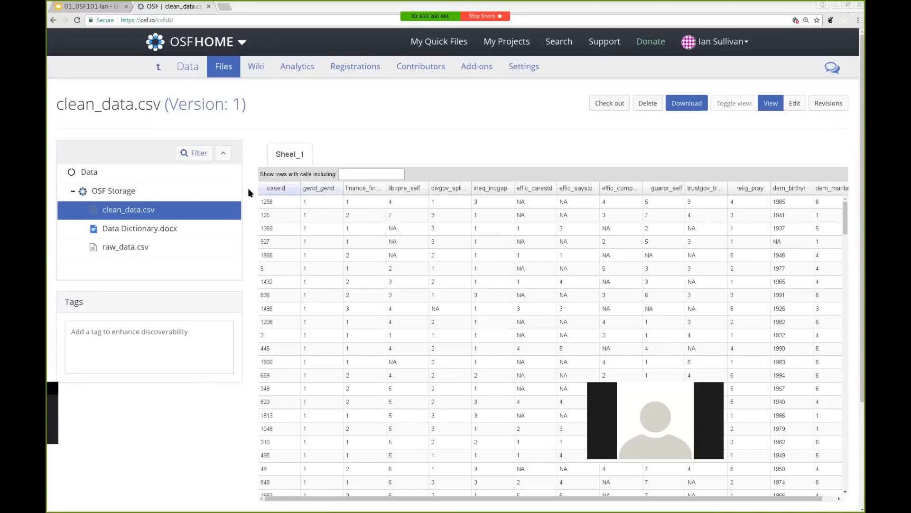
left_click(155, 231)
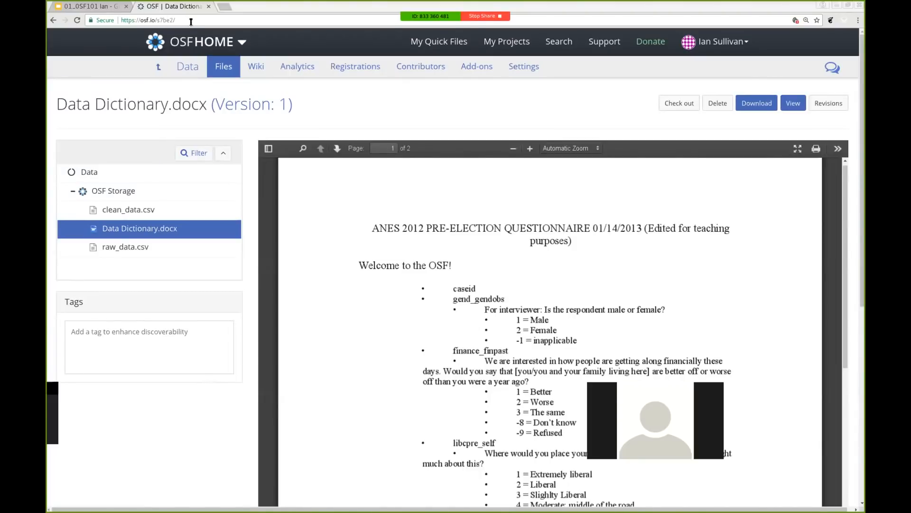
left_click(162, 67)
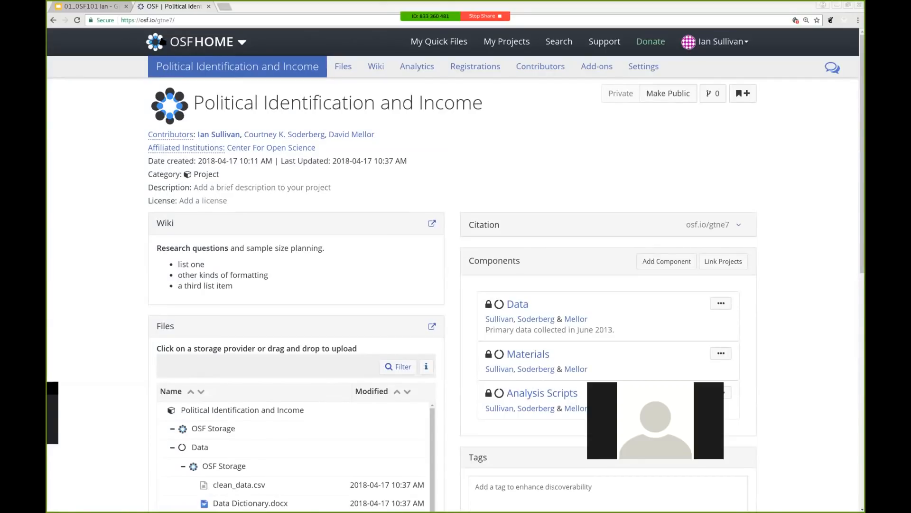
Scroll down the project page to the Files panel showing every component's files
scroll(105, 301, "down", 6)
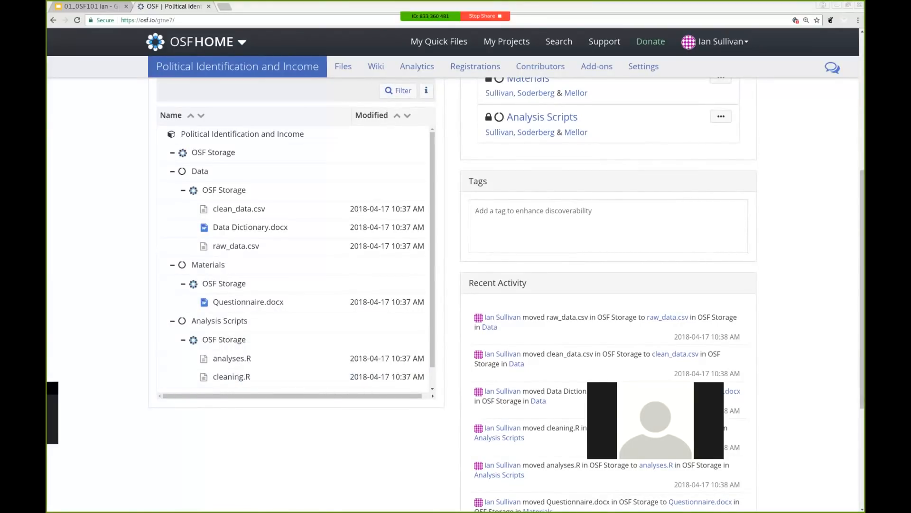
key("alt+Tab")
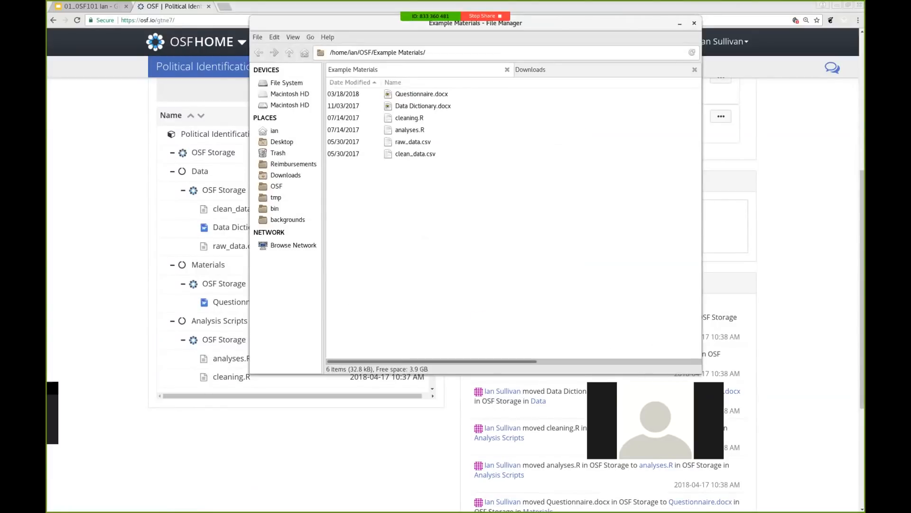
key("super")
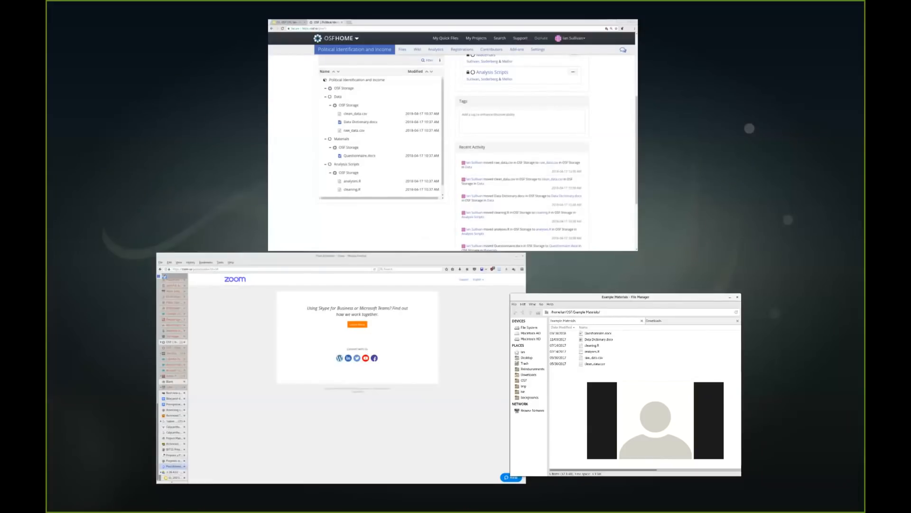
key("super")
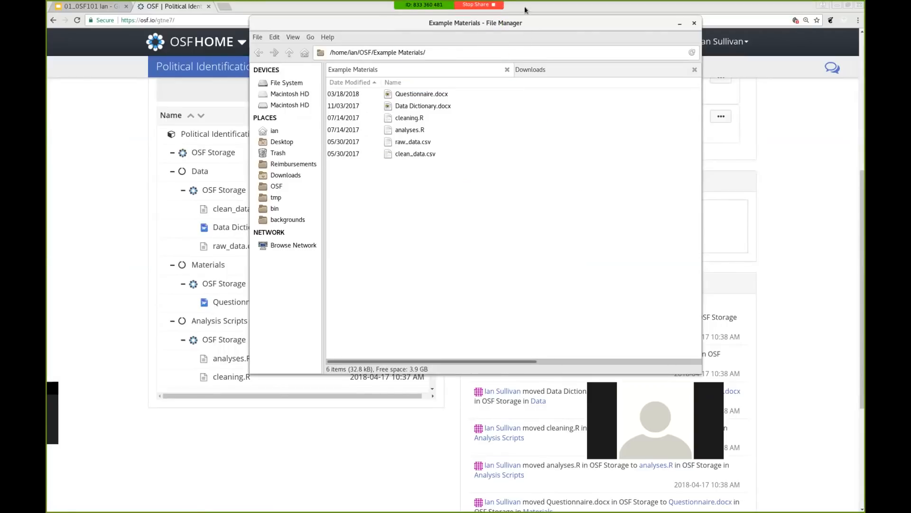
left_click_drag(527, 22, 47, 154)
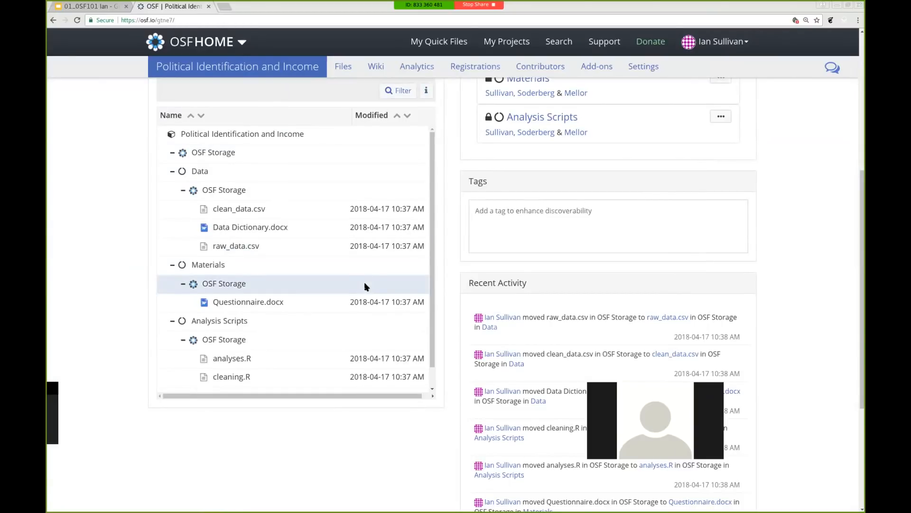
left_click(244, 361)
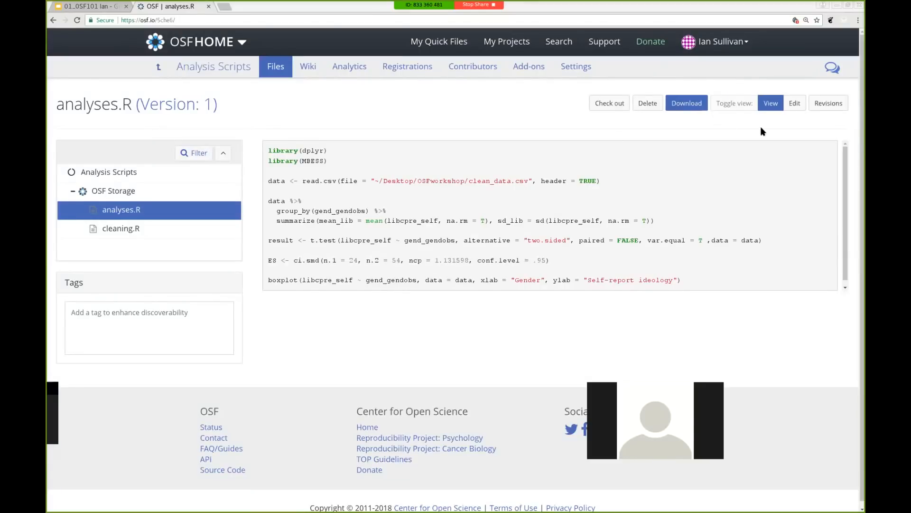
Insert the comment '#loading libraries' above the first line of analyses.R and save a new version
left_click(796, 104)
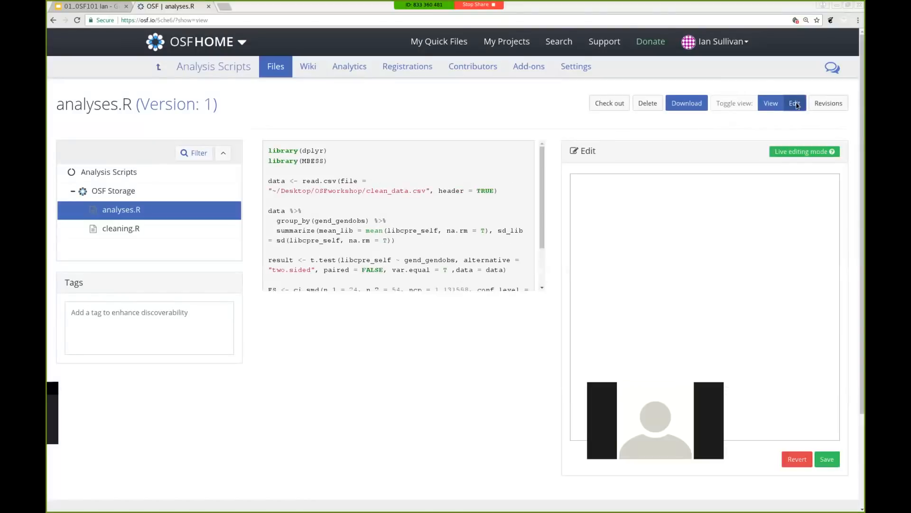
left_click(577, 179)
key("Left")
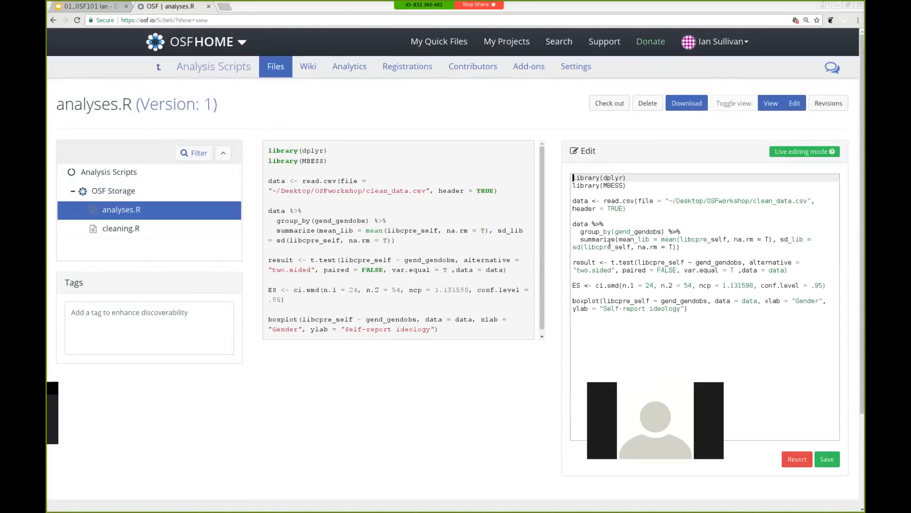
key("Return")
key("Return")
key("Up")
key("Up")
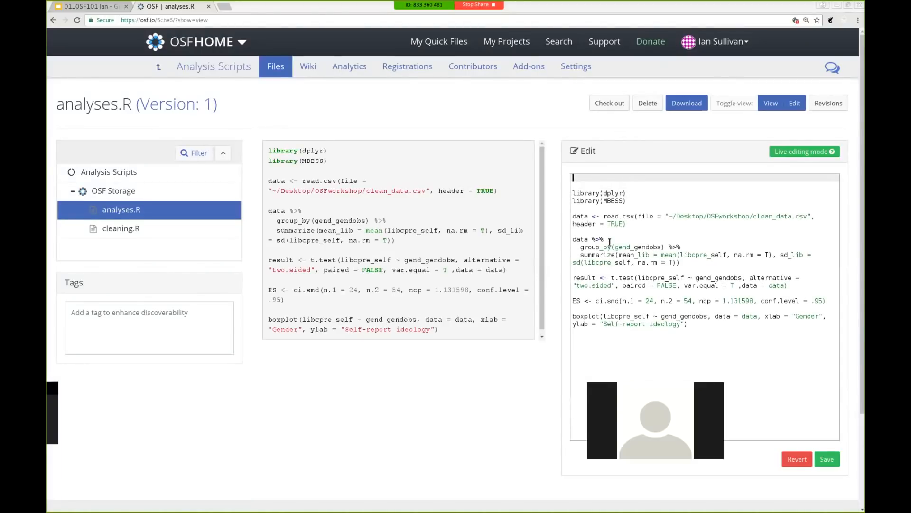
type("#loading libraries")
left_click(825, 457)
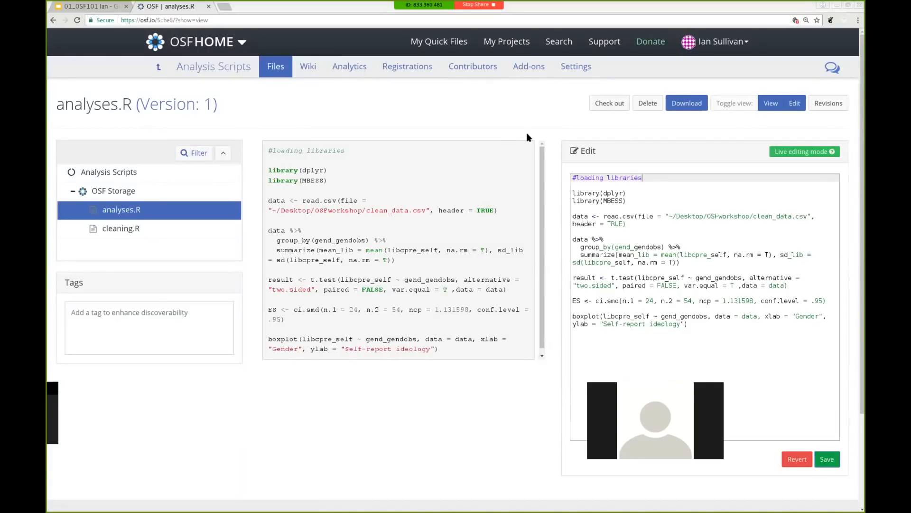
Compare analyses.R version 1 with current version 2 and its new '#loading libraries' comment
left_click(828, 106)
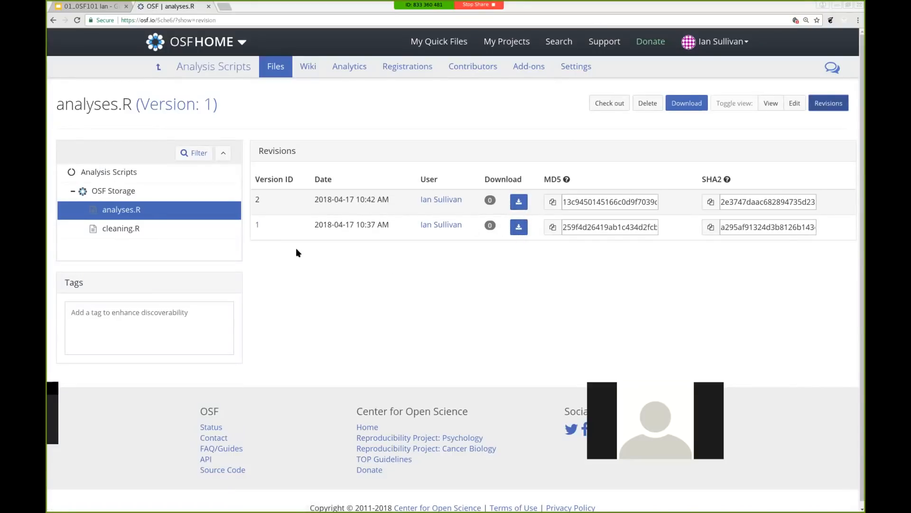
left_click(258, 227)
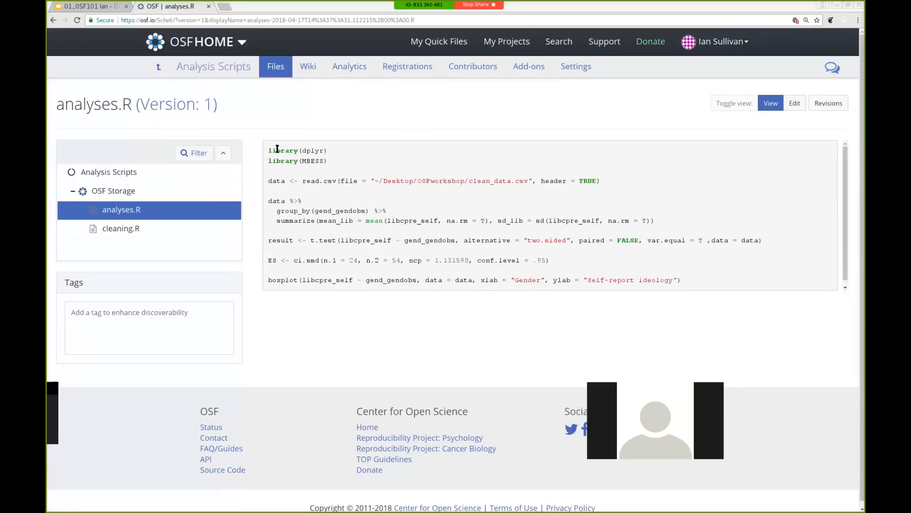
left_click(819, 108)
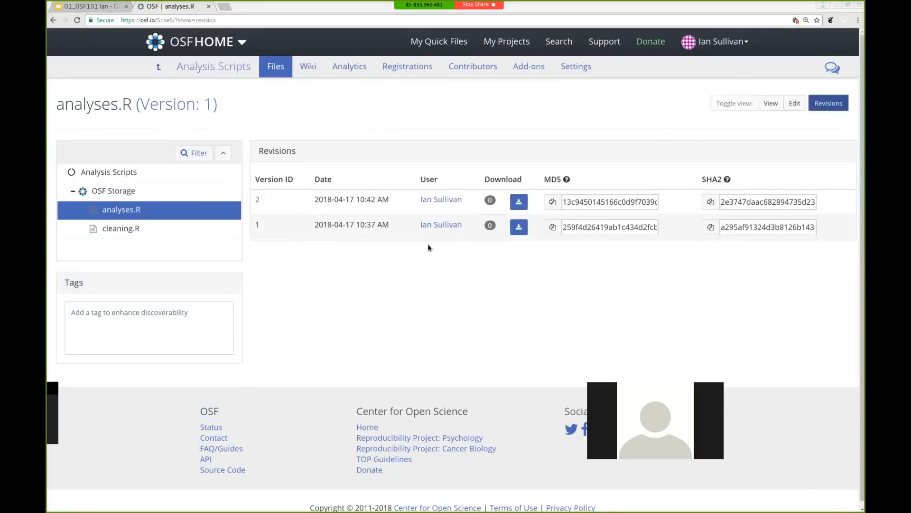
left_click(256, 201)
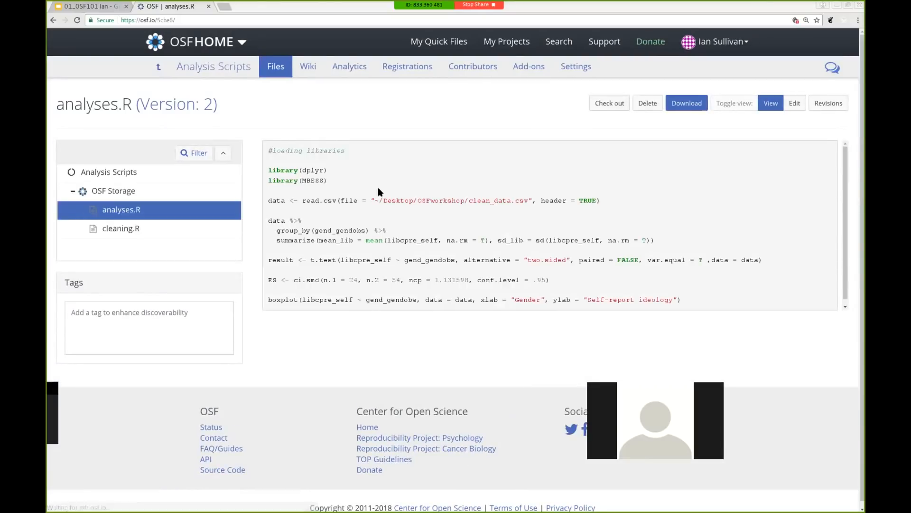
left_click_drag(267, 152, 365, 153)
left_click(366, 151)
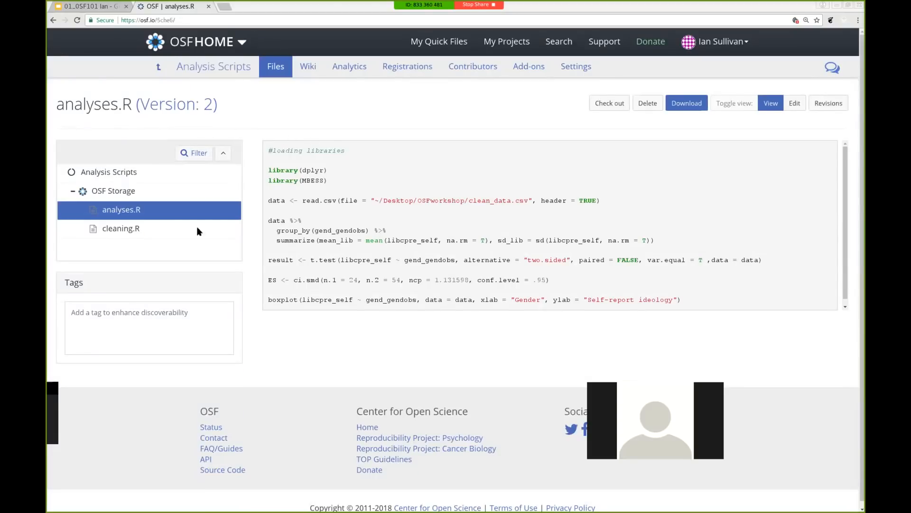
left_click(133, 212)
Return to the Political Identification and Income project and select the Data component's OSF Storage
left_click(160, 63)
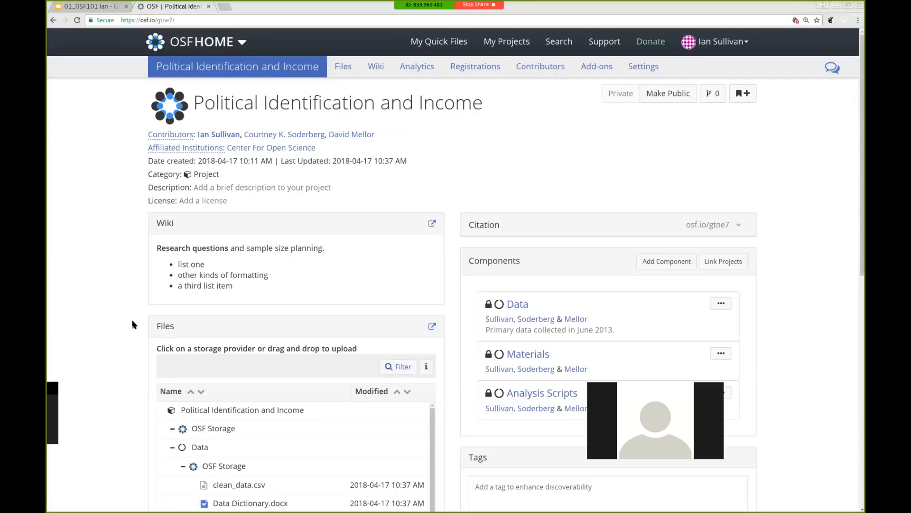
scroll(132, 324, "down", 2)
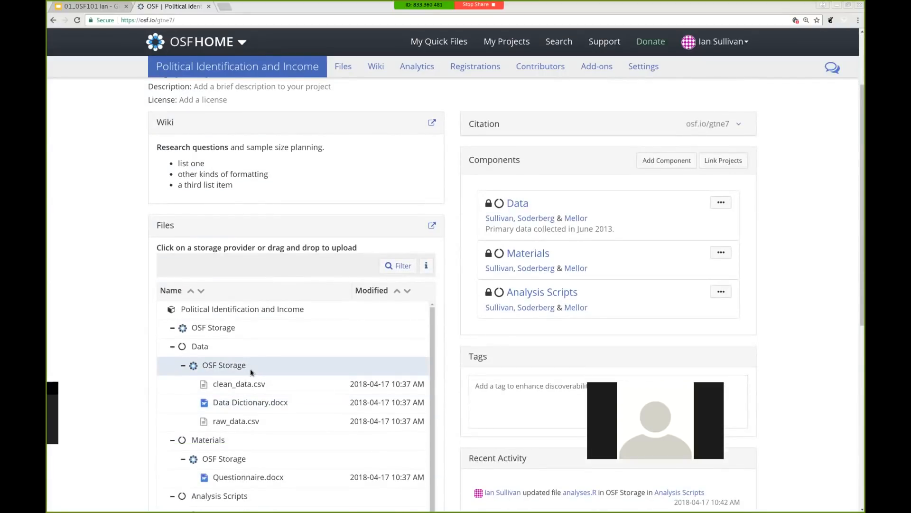
left_click(250, 371)
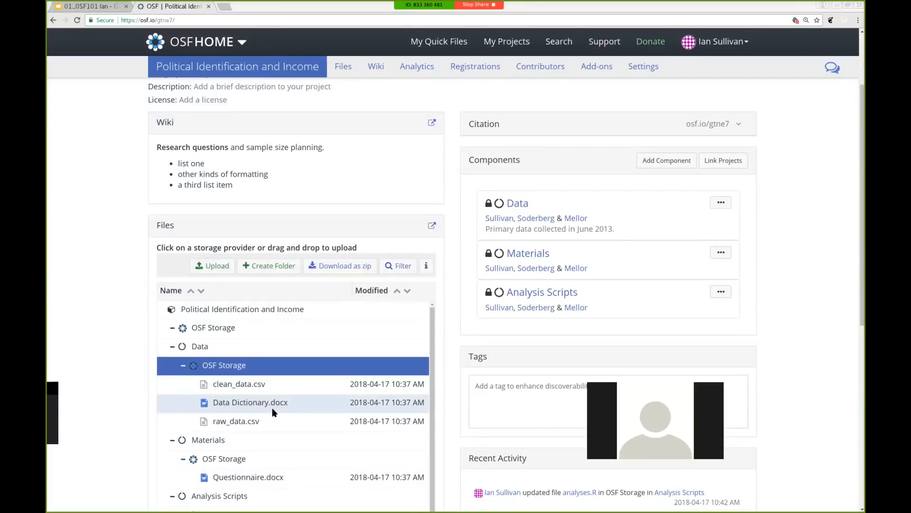
Upload the edited Data Dictionary.docx to Data's OSF Storage and open it
left_click(214, 269)
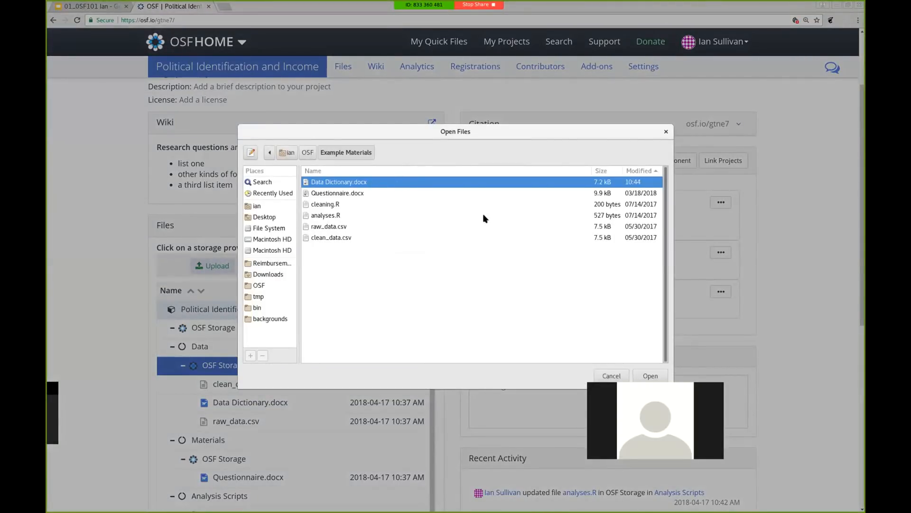
left_click(650, 375)
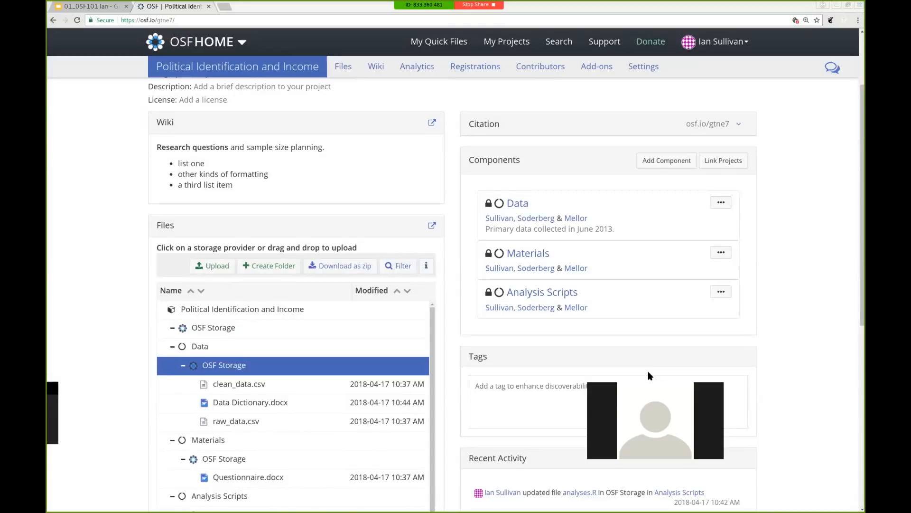
left_click(269, 402)
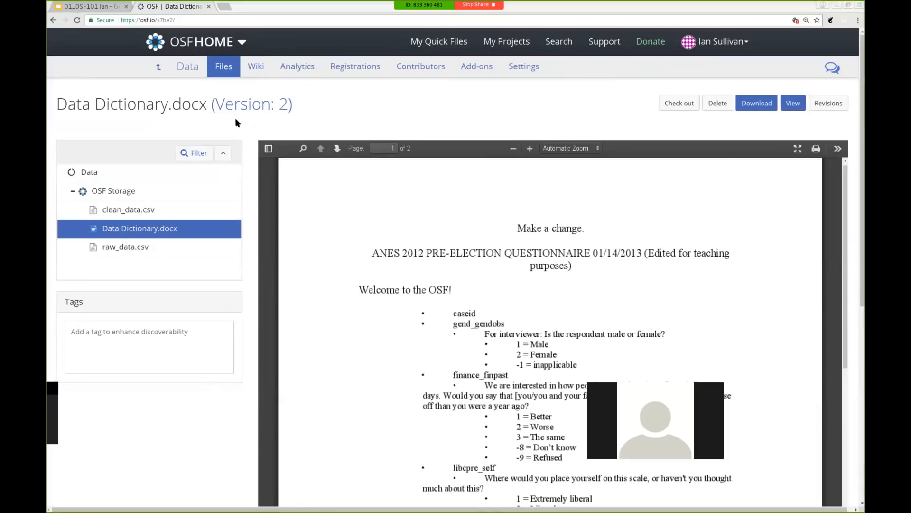
Check the new 'Make a change.' line, view Data Dictionary.docx version 1, then return to the project
mouse_move(568, 229)
left_mouse_down()
mouse_move(539, 232)
mouse_move(581, 231)
left_mouse_up()
left_click(593, 233)
left_click(824, 104)
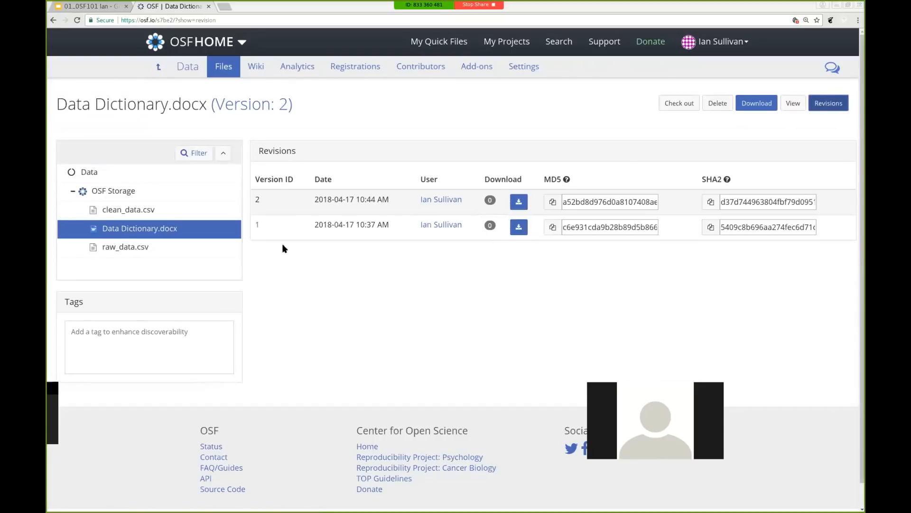
left_click(255, 226)
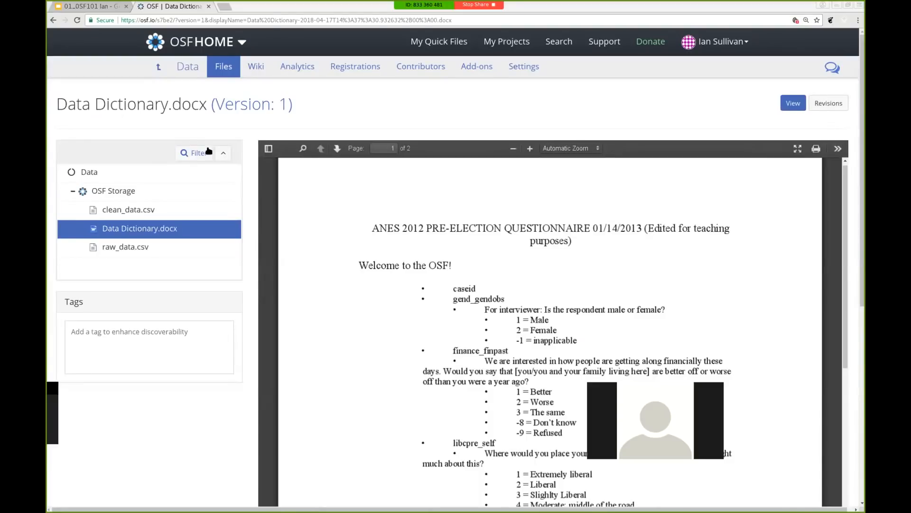
left_click(160, 70)
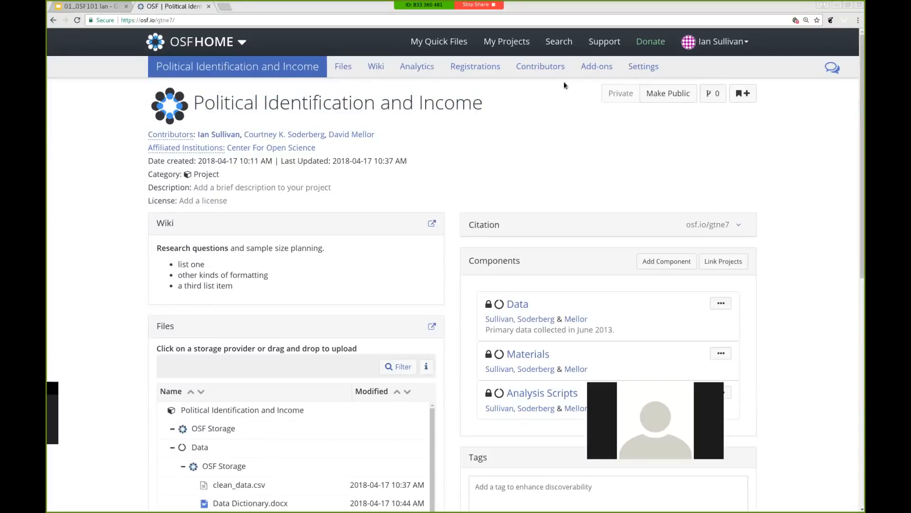
Open the Add-ons page of the Political Identification and Income project
left_click(597, 76)
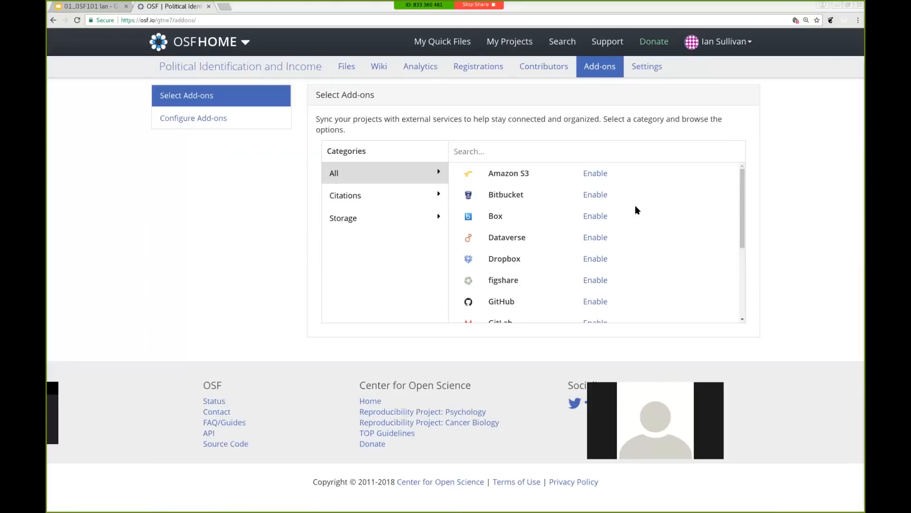
Find Google Drive in the Select Add-ons list and choose Enable to show its terms
scroll(636, 207, "down", 1)
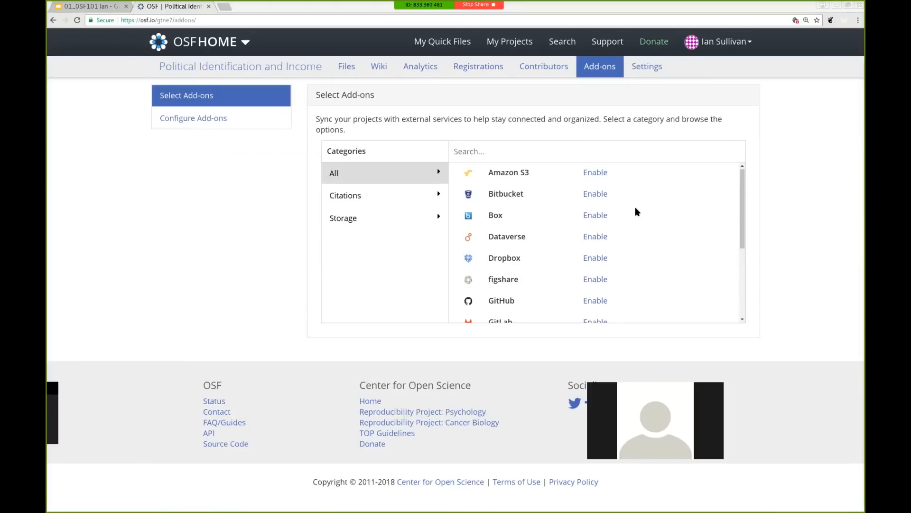
scroll(636, 207, "down", 5)
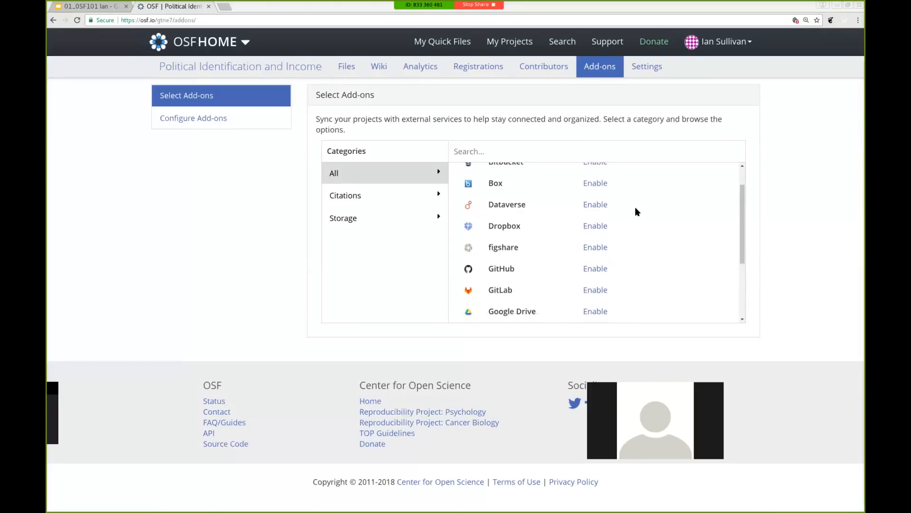
scroll(636, 207, "down", 3)
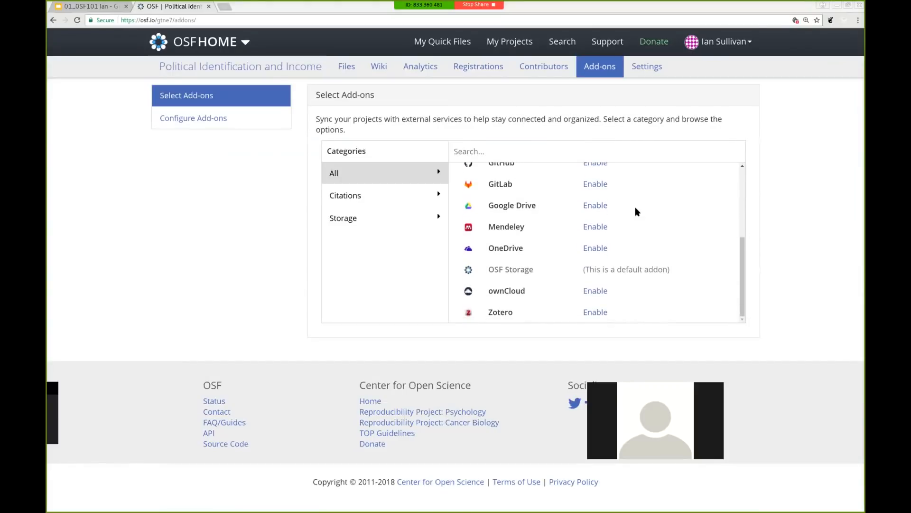
scroll(636, 212, "up", 2)
scroll(635, 212, "up", 3)
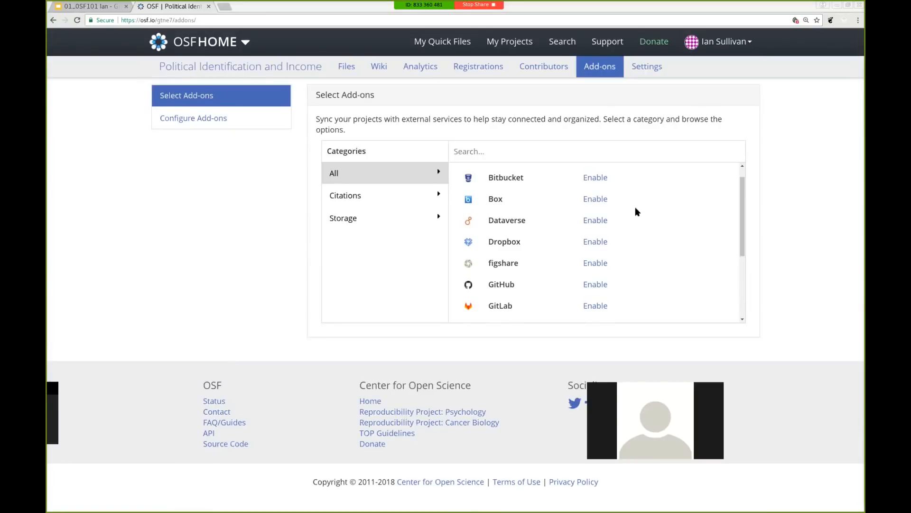
scroll(635, 206, "up", 1)
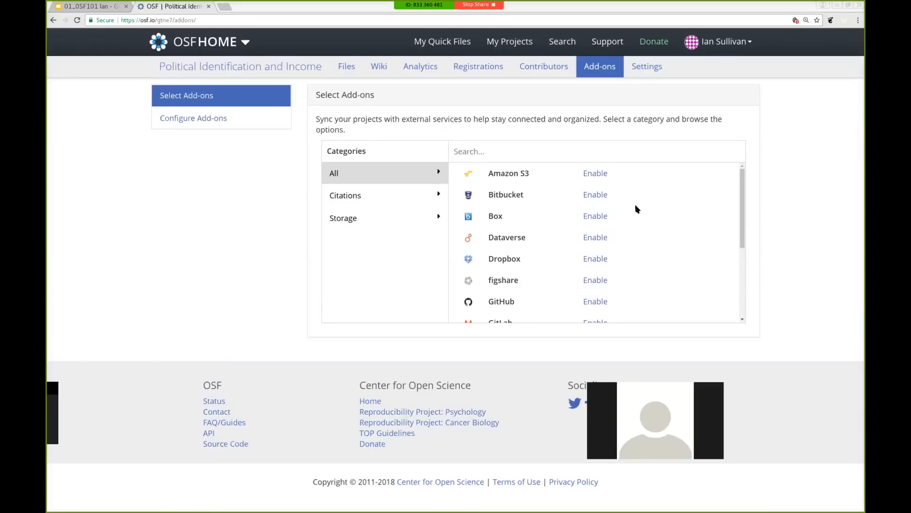
scroll(636, 209, "down", 5)
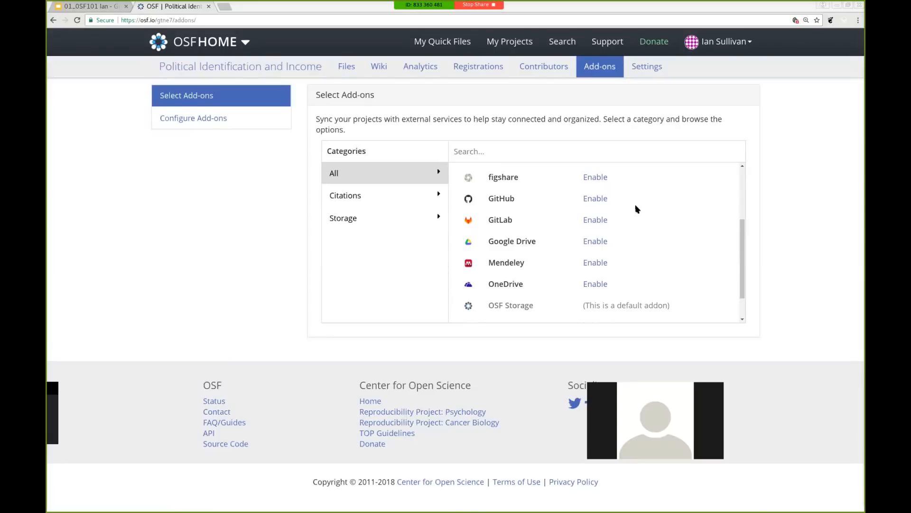
left_click(595, 241)
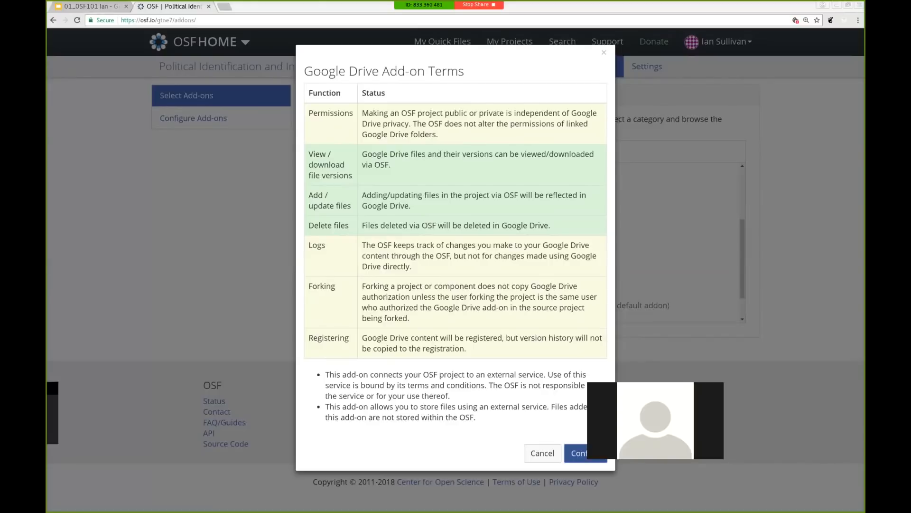
Confirm the Google Drive Add-on Terms to enable Google Drive for the project
left_click(583, 453)
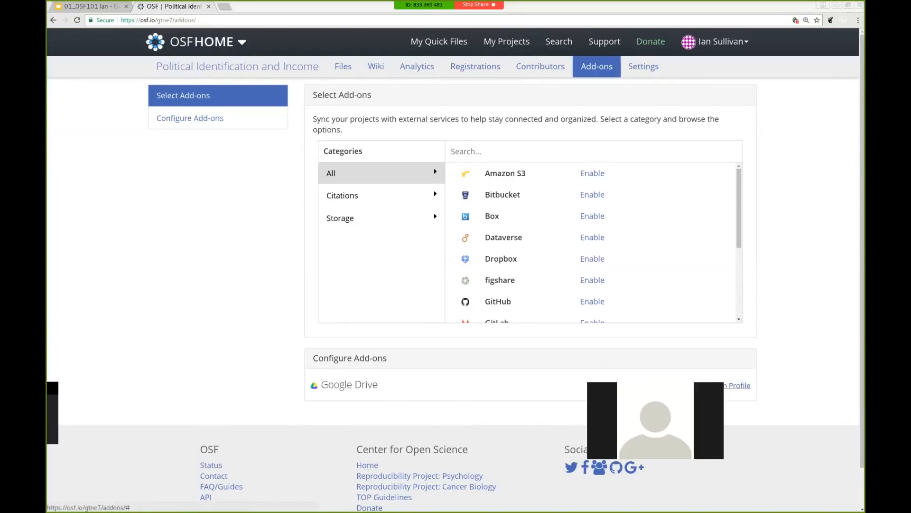
Import the Google Drive account, link the '/Demo Project' folder, and return to the project overview
left_click(738, 386)
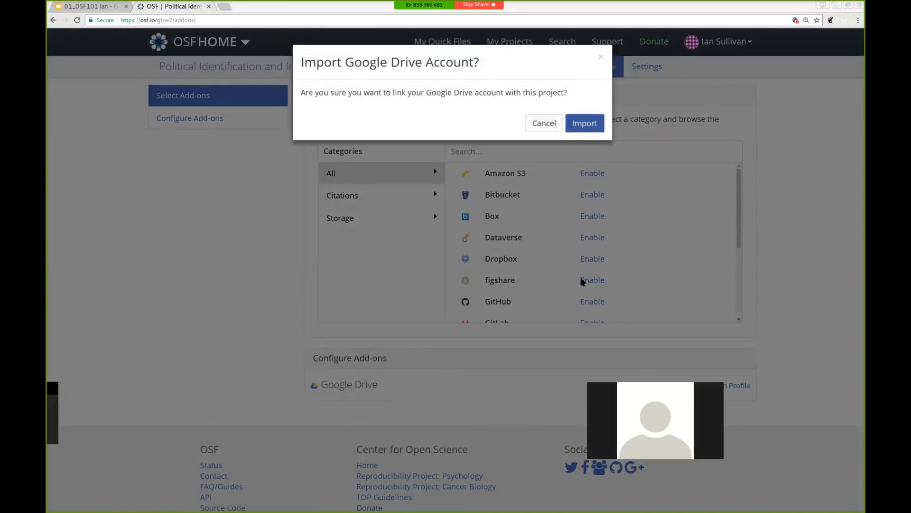
left_click(588, 125)
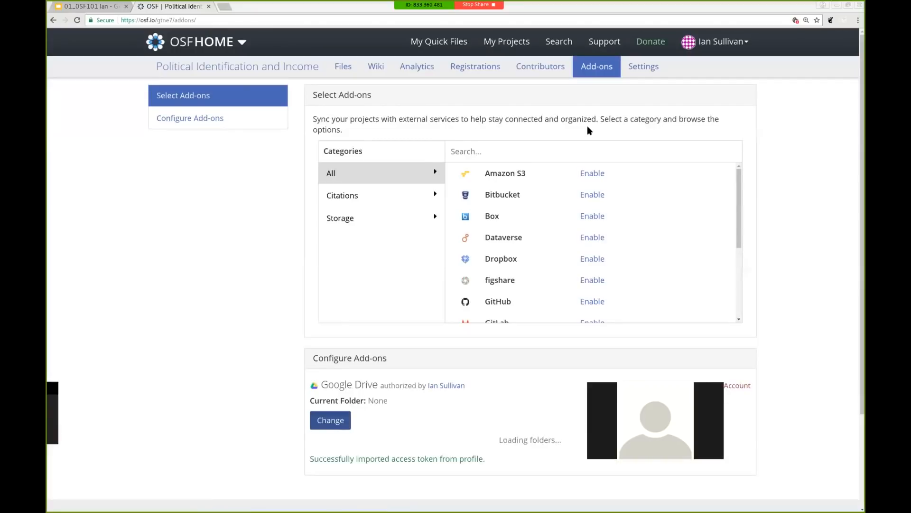
scroll(785, 350, "down", 5)
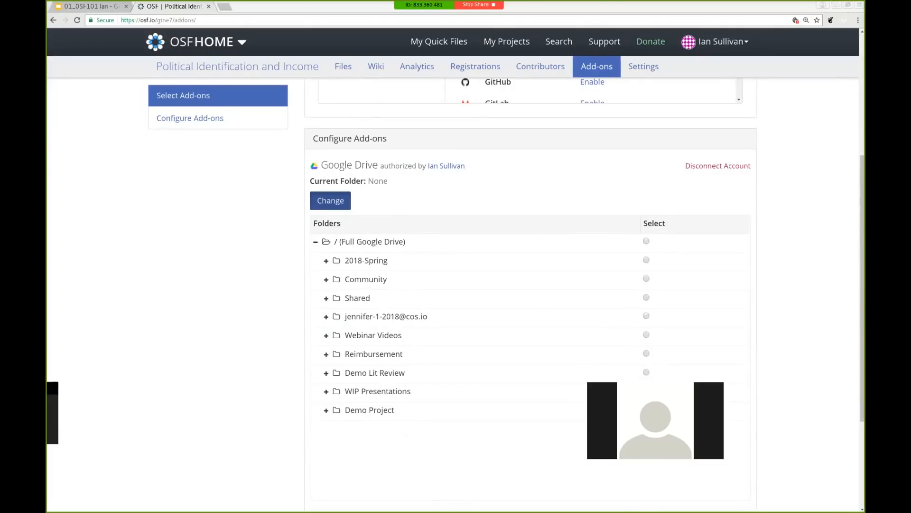
left_click(646, 409)
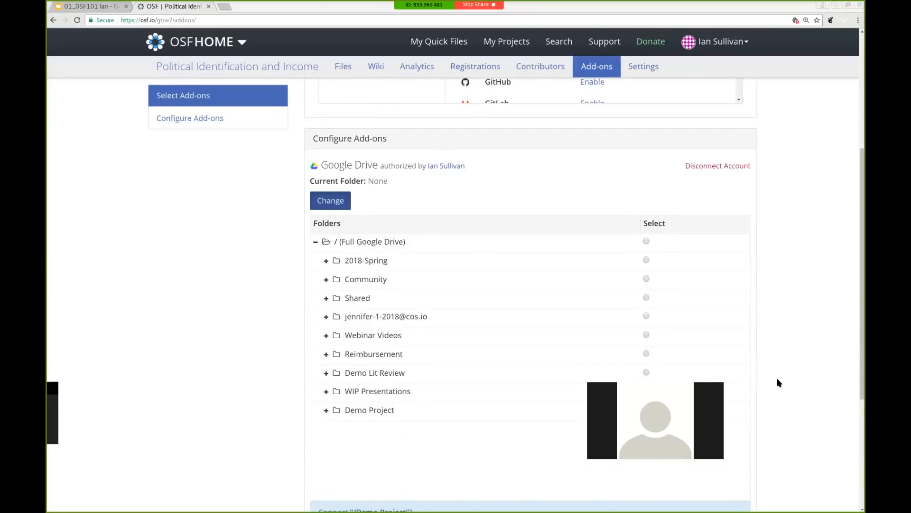
scroll(778, 382, "down", 1)
scroll(779, 382, "down", 1)
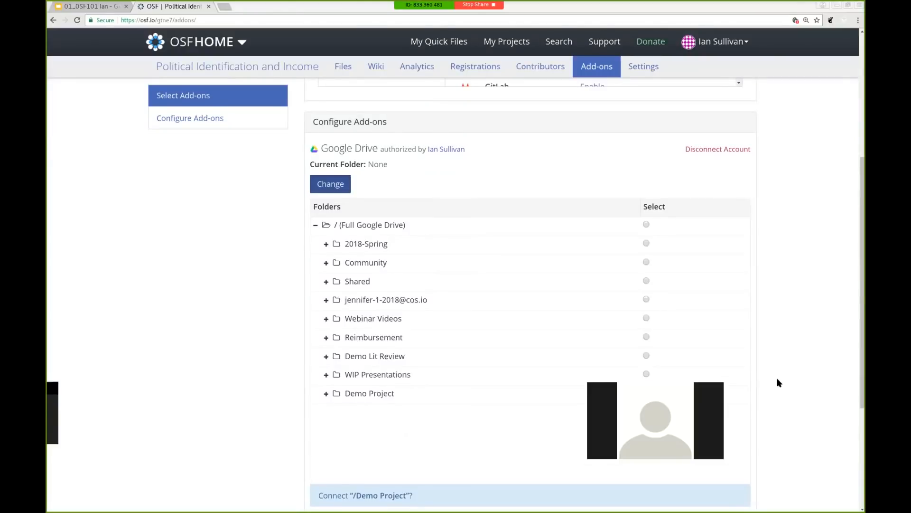
scroll(779, 382, "down", 2)
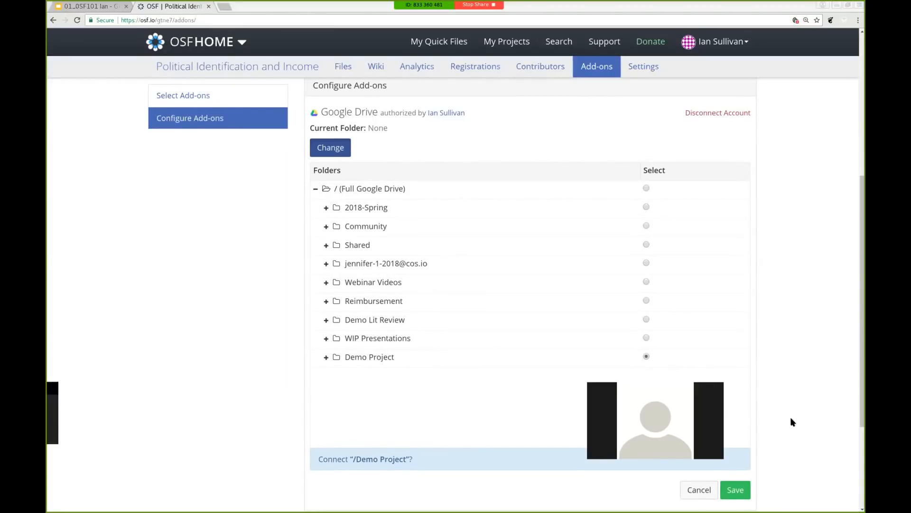
scroll(791, 420, "down", 2)
left_click(738, 446)
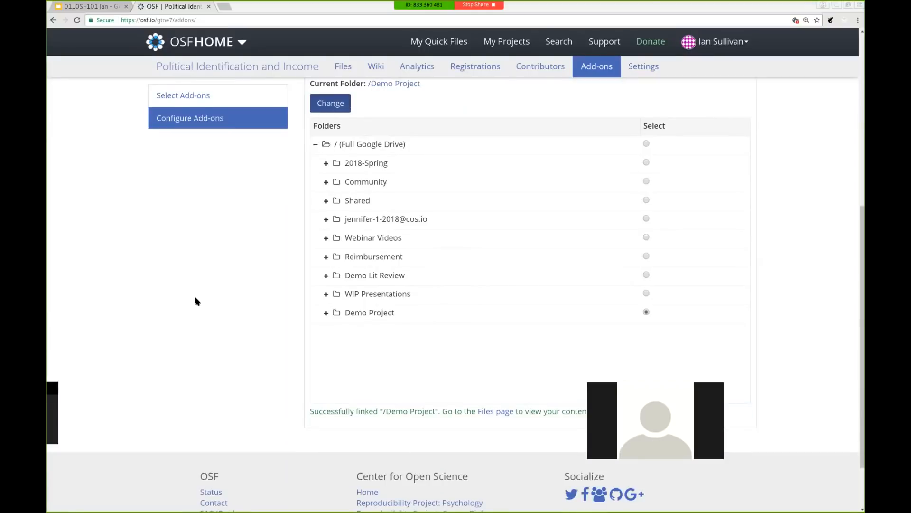
left_click(206, 66)
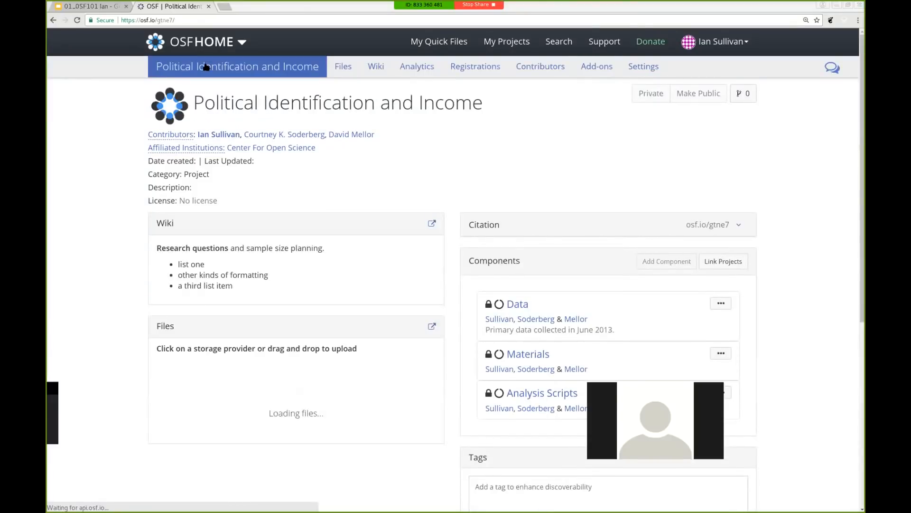
Move analyses.R from Analysis Scripts' OSF Storage into Google Drive: Demo Project and open it
scroll(141, 287, "down", 3)
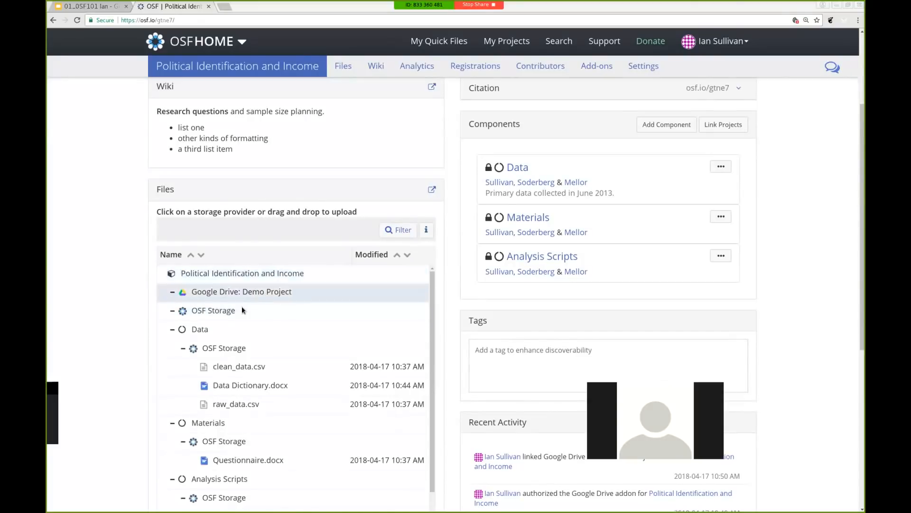
scroll(138, 325, "down", 1)
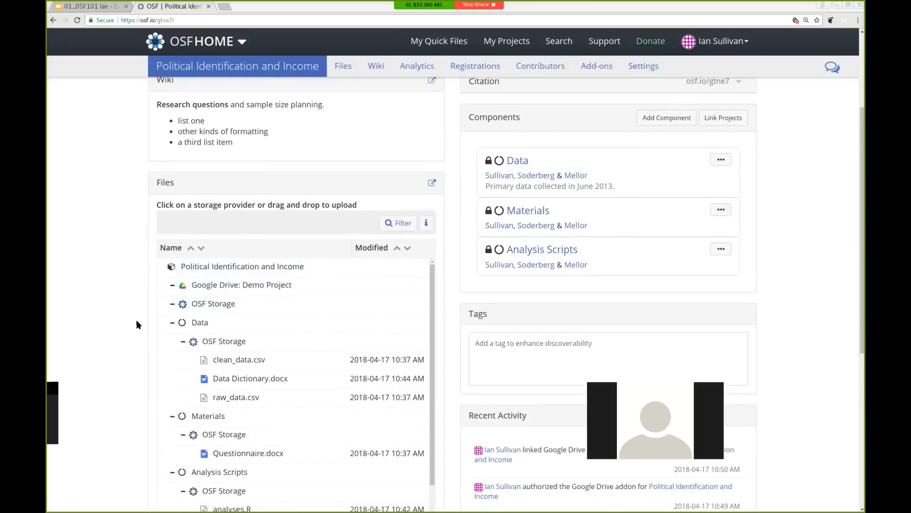
scroll(137, 325, "down", 1)
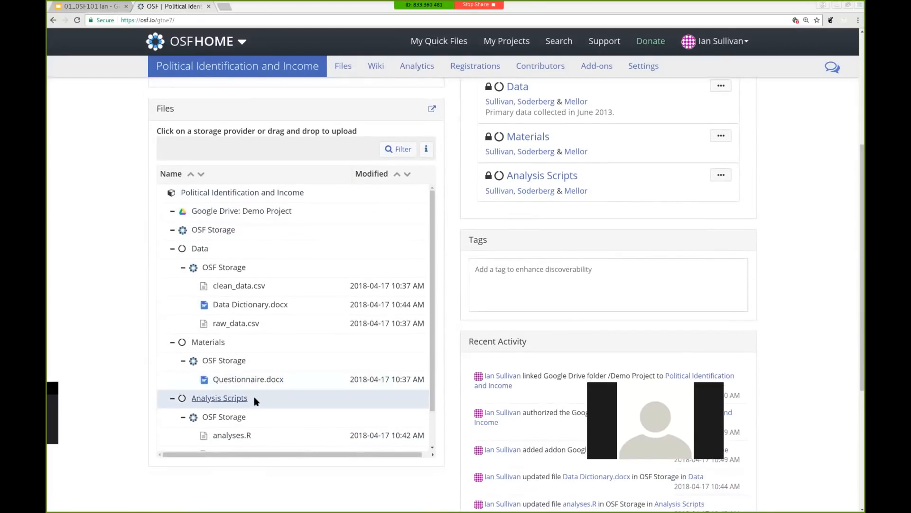
scroll(254, 397, "down", 1)
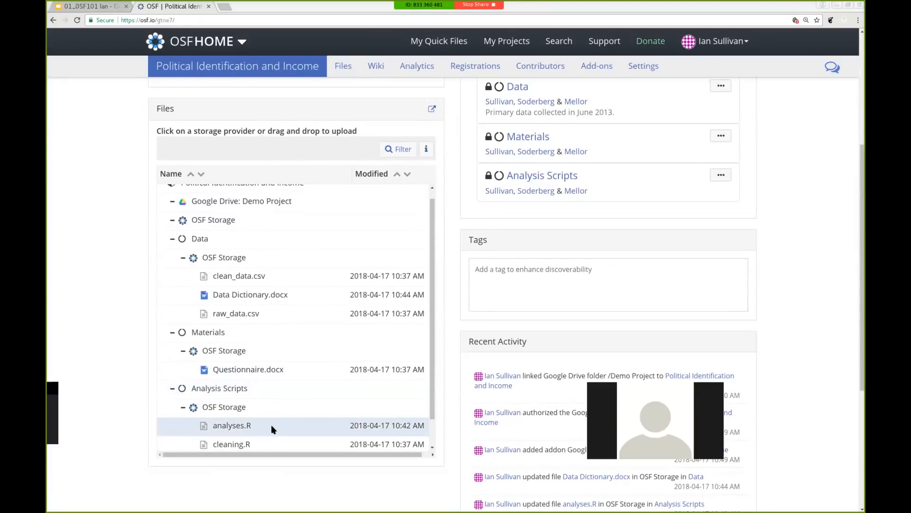
left_click_drag(272, 428, 234, 234)
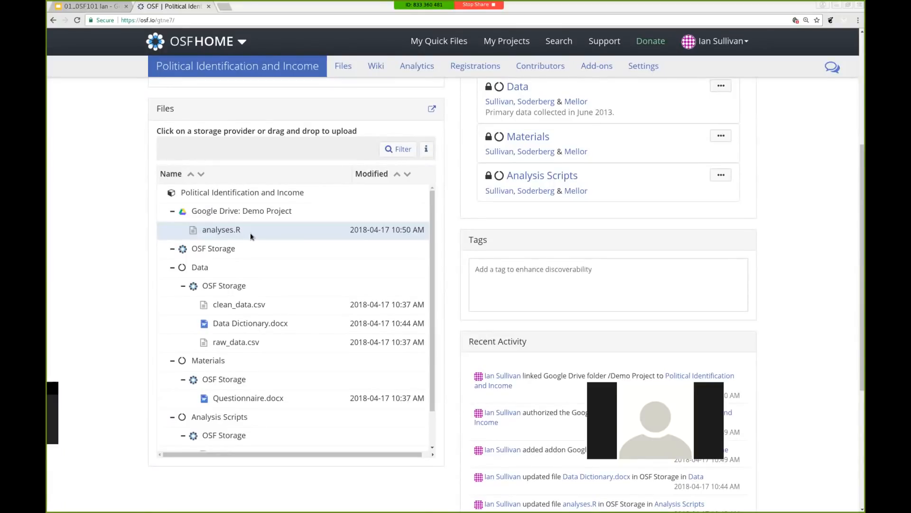
scroll(250, 233, "down", 3)
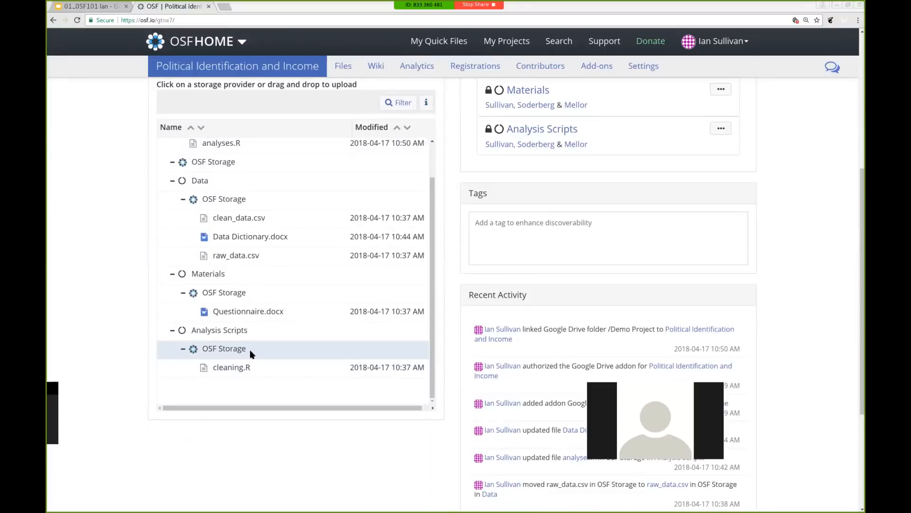
scroll(249, 350, "up", 5)
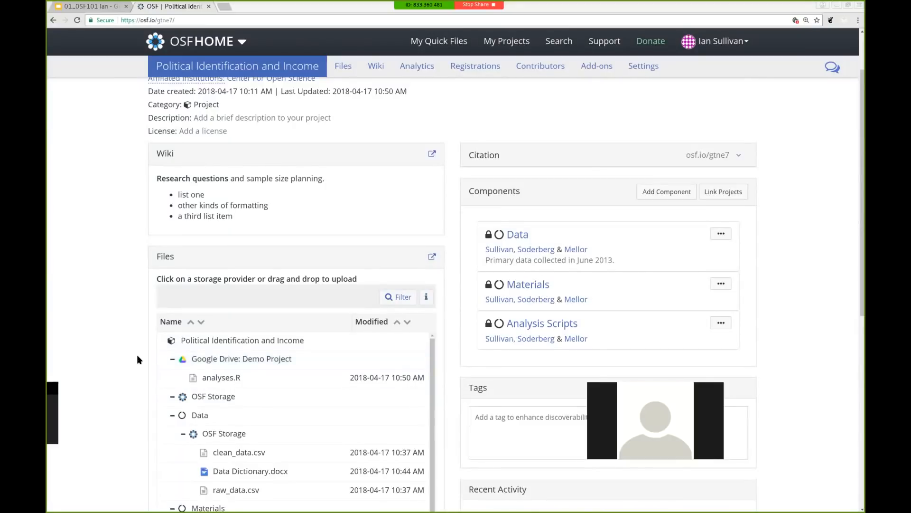
scroll(138, 359, "down", 2)
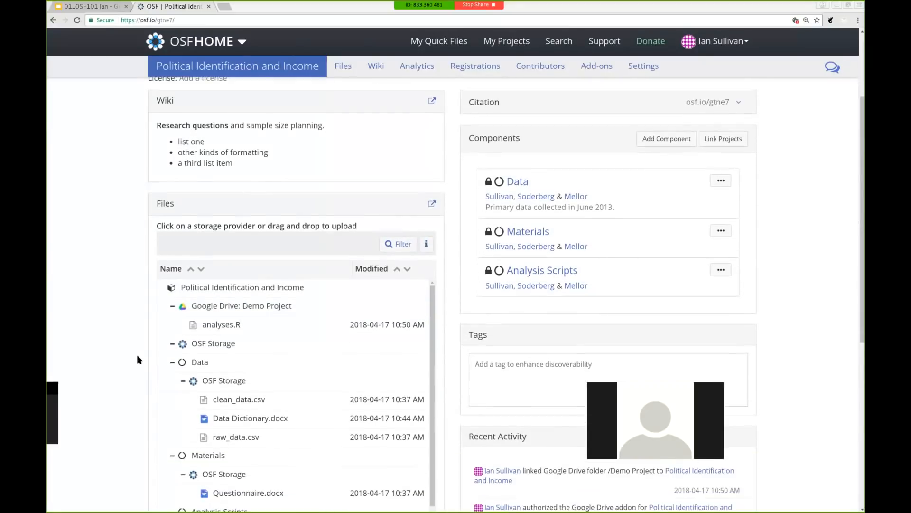
scroll(138, 359, "down", 1)
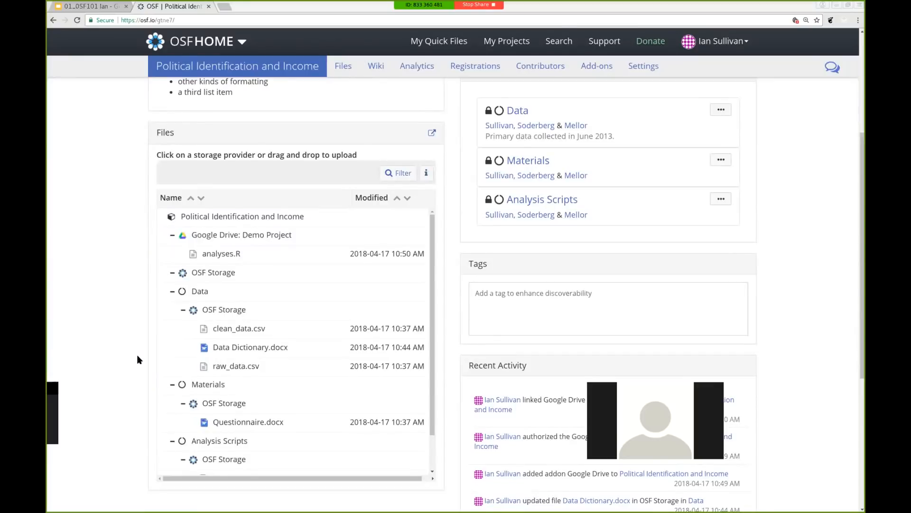
left_click(226, 254)
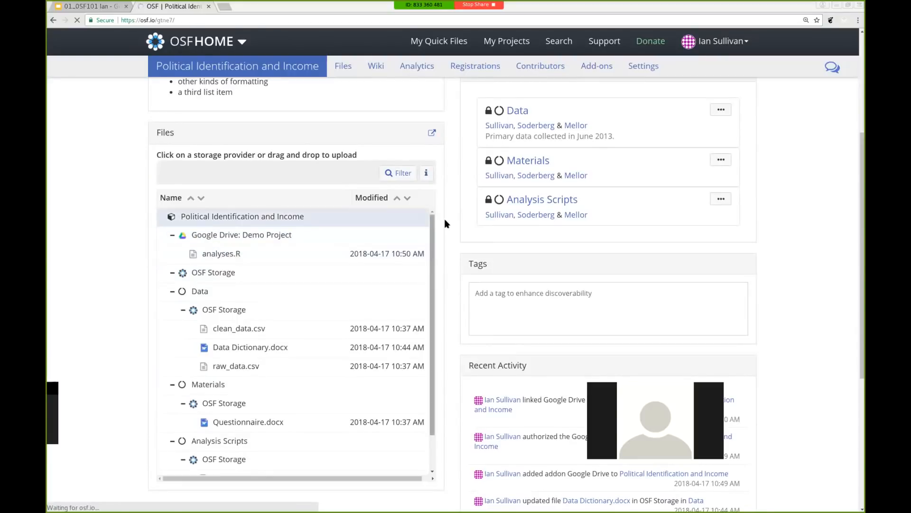
scroll(446, 252, "up", 5)
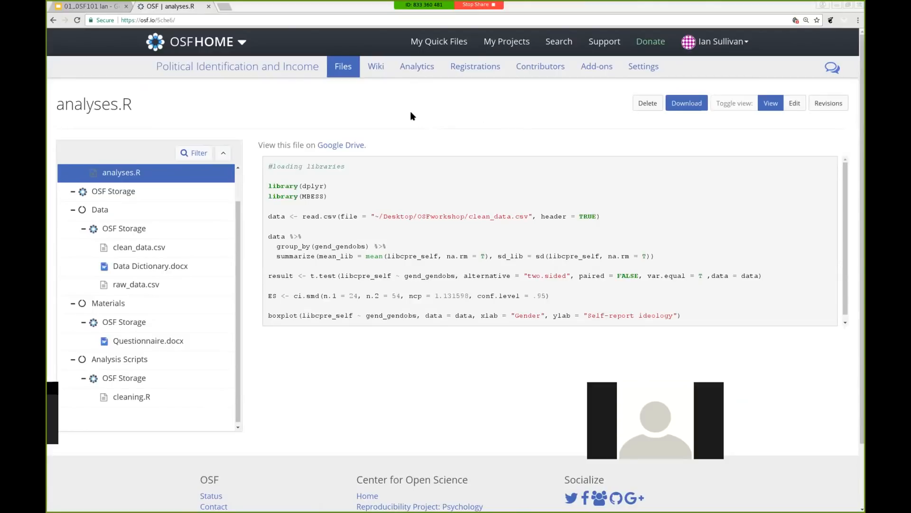
left_click(256, 70)
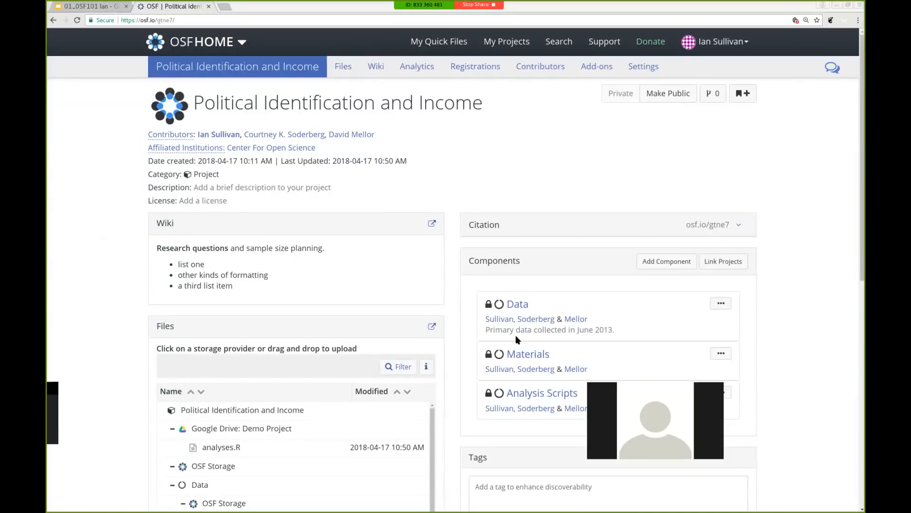
scroll(449, 279, "down", 1)
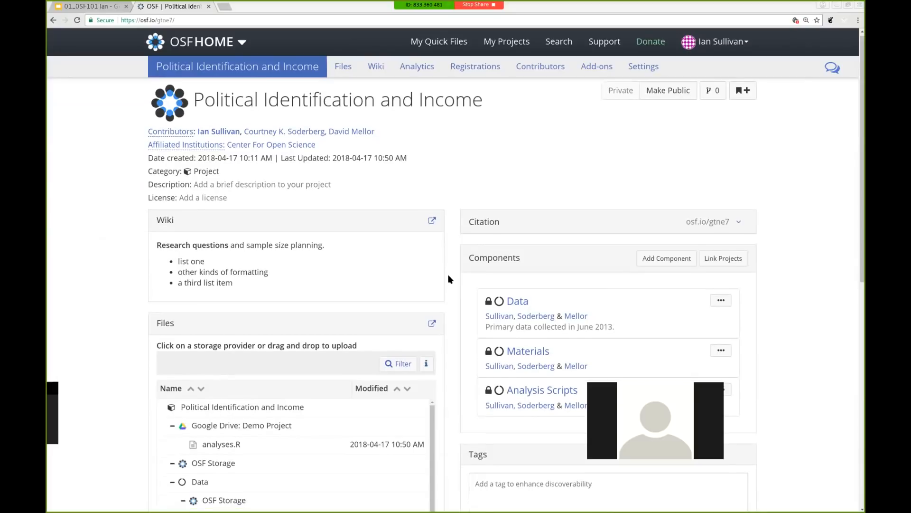
scroll(448, 279, "down", 3)
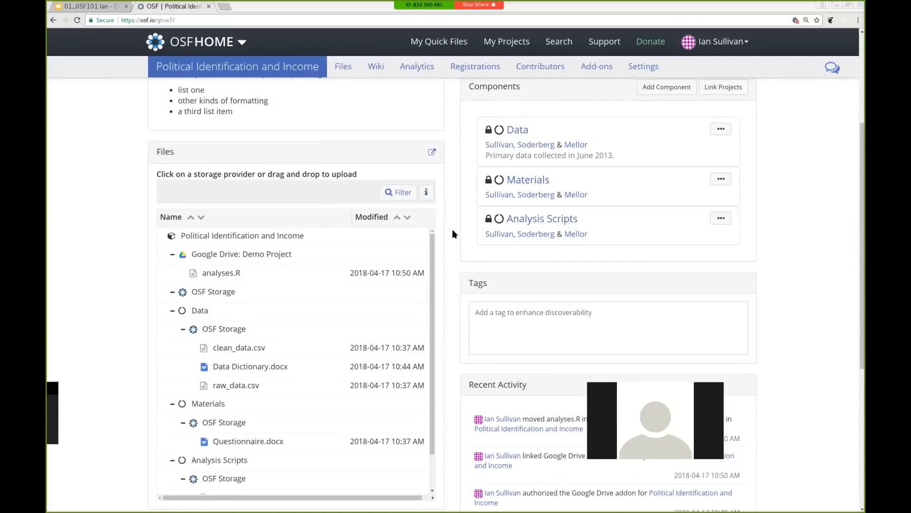
scroll(452, 234, "up", 4)
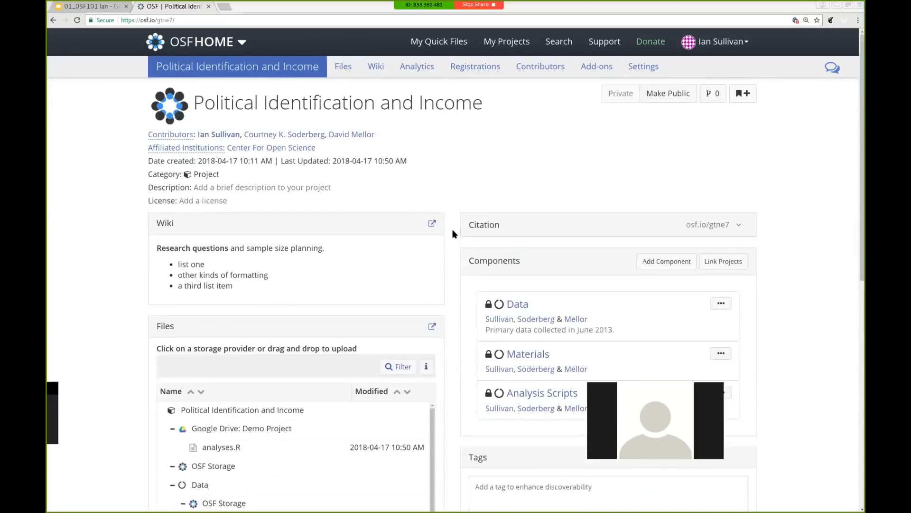
left_click(662, 95)
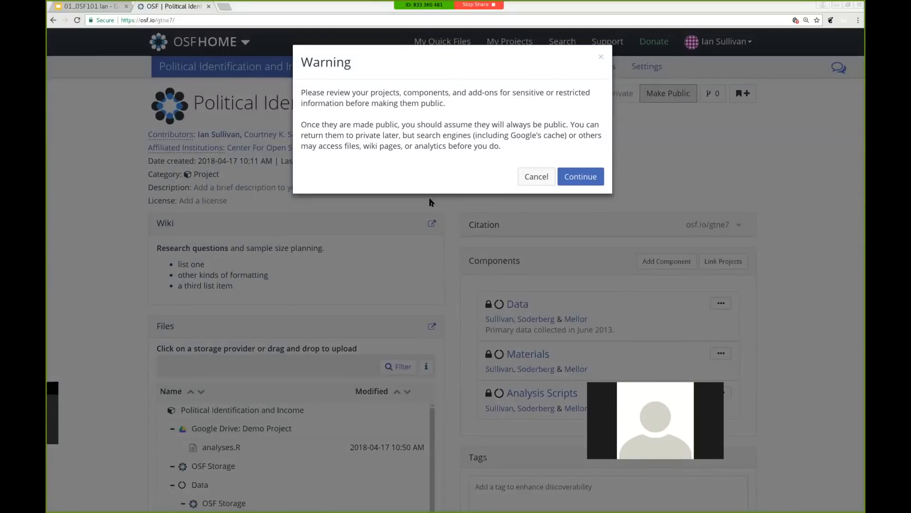
left_click(532, 179)
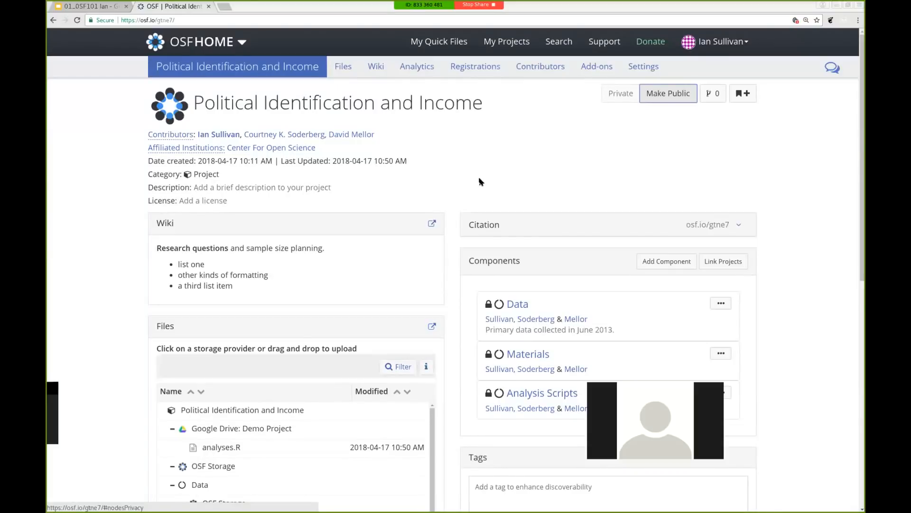
Inside the Data component, create a 'Raw Data' component with Data's contributors, staying on Data
left_click(522, 304)
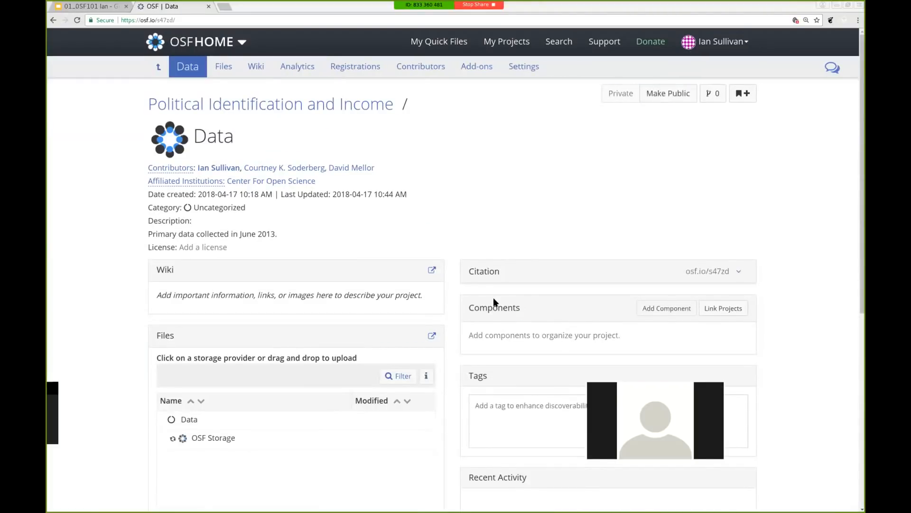
scroll(445, 297, "down", 3)
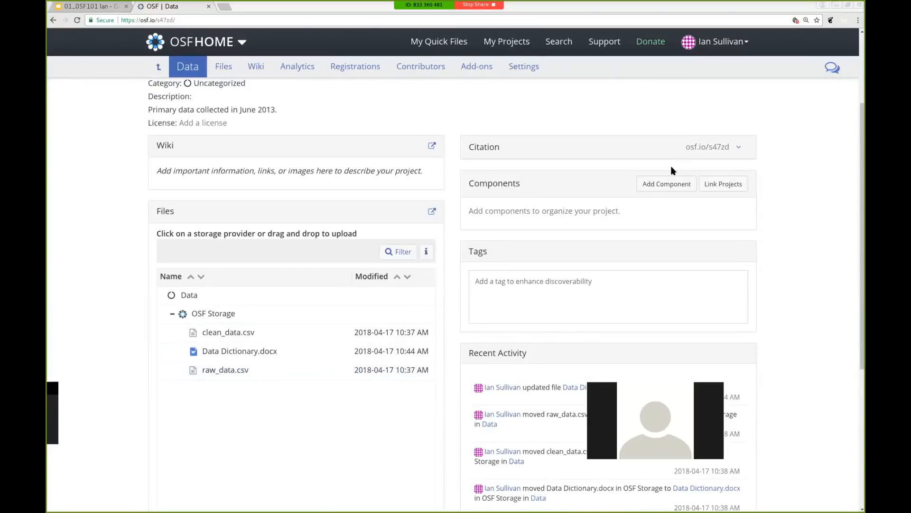
left_click(659, 183)
left_click(440, 113)
type("Raw Data")
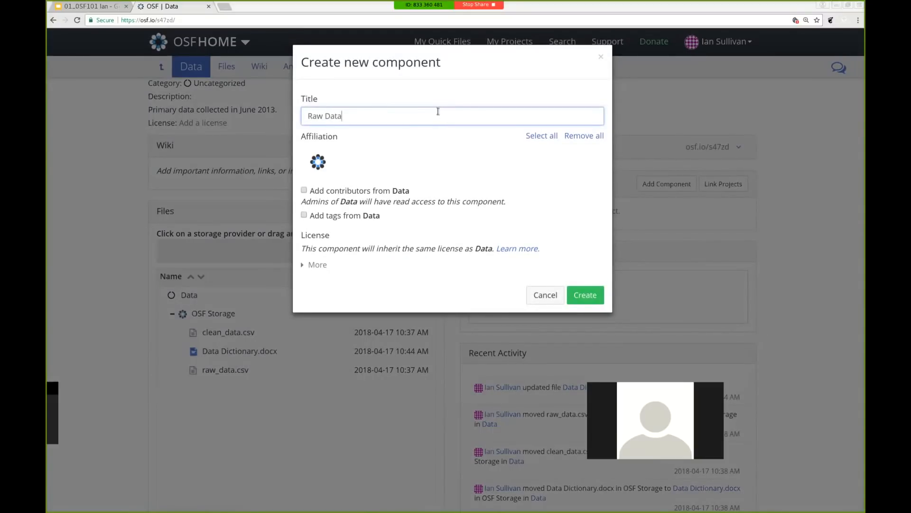
left_click(302, 189)
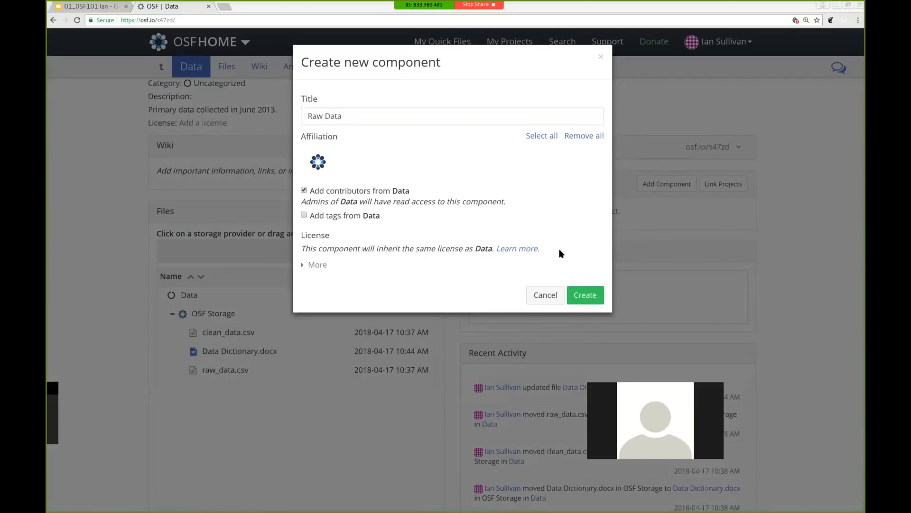
left_click(582, 305)
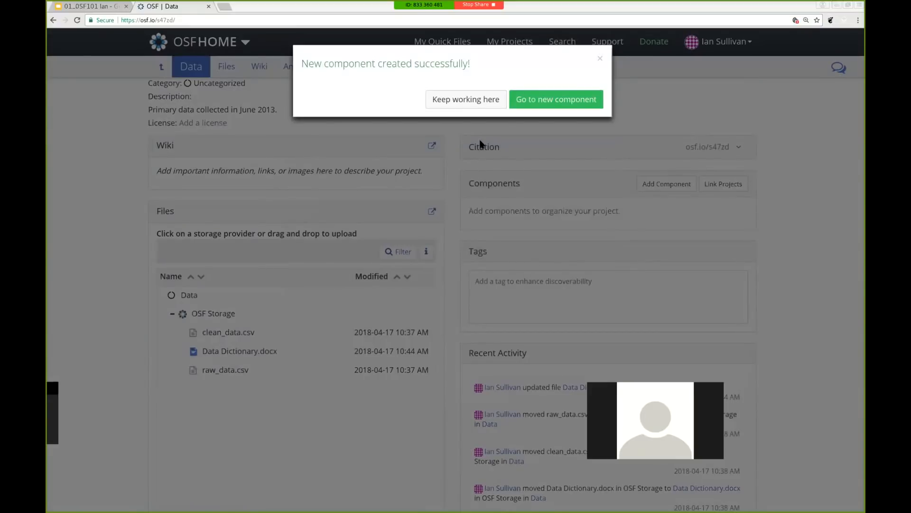
left_click(473, 102)
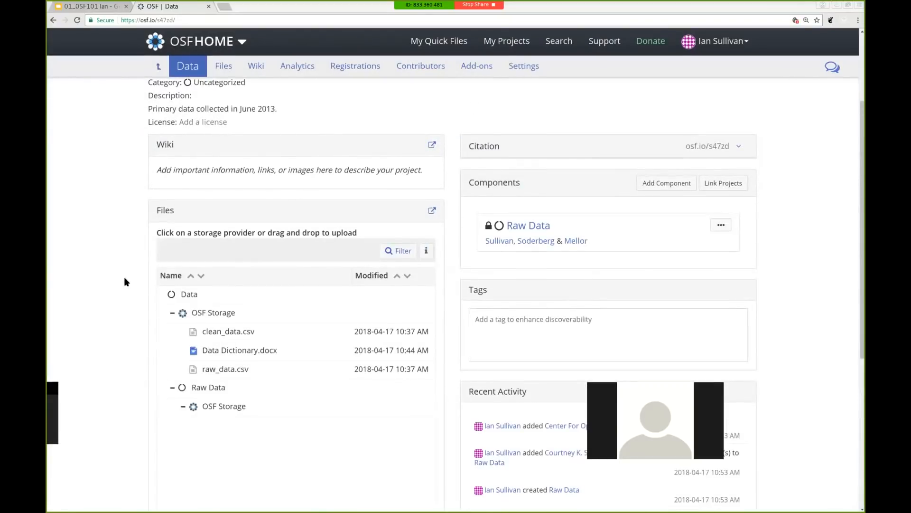
Drag raw_data.csv from Data's OSF Storage into Raw Data's OSF Storage, then return to the parent project
scroll(181, 327, "down", 1)
left_click_drag(264, 331, 229, 383)
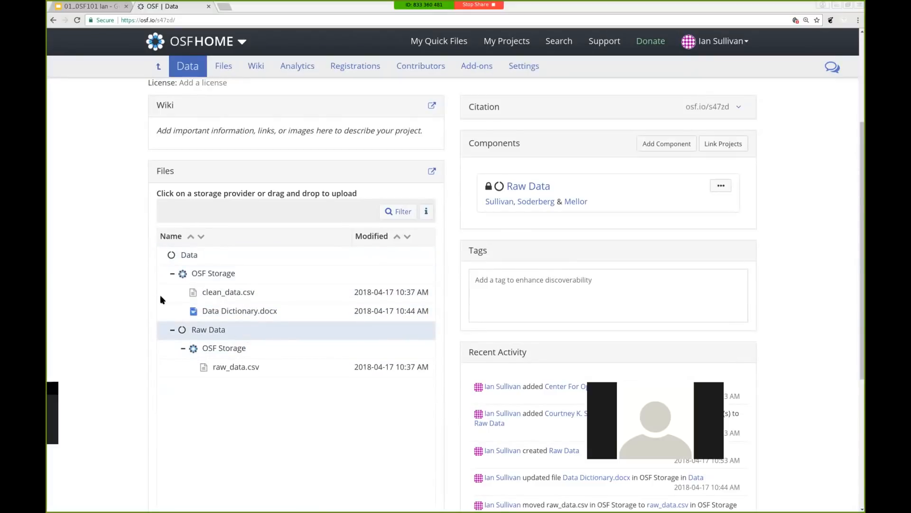
scroll(138, 286, "up", 4)
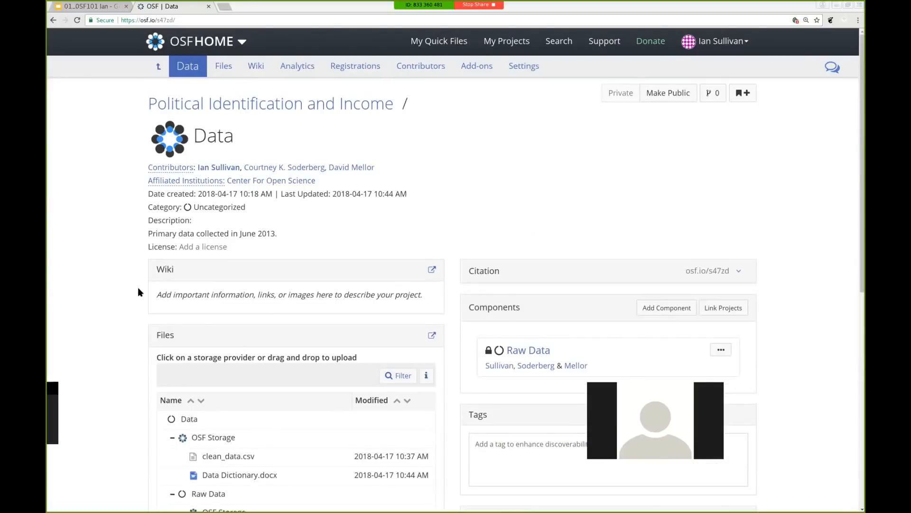
left_click(197, 100)
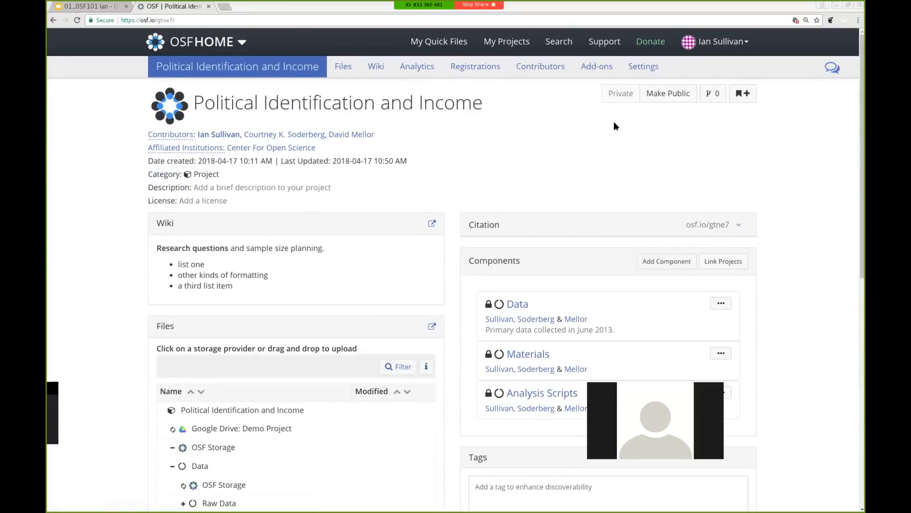
Publish the project with Data, Materials and Analysis Scripts, leaving only Raw Data private
left_click(672, 95)
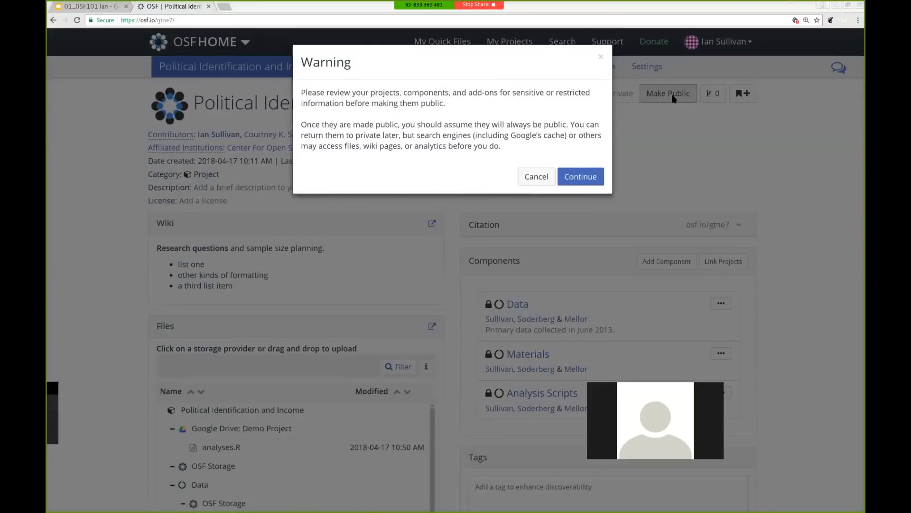
left_click(580, 178)
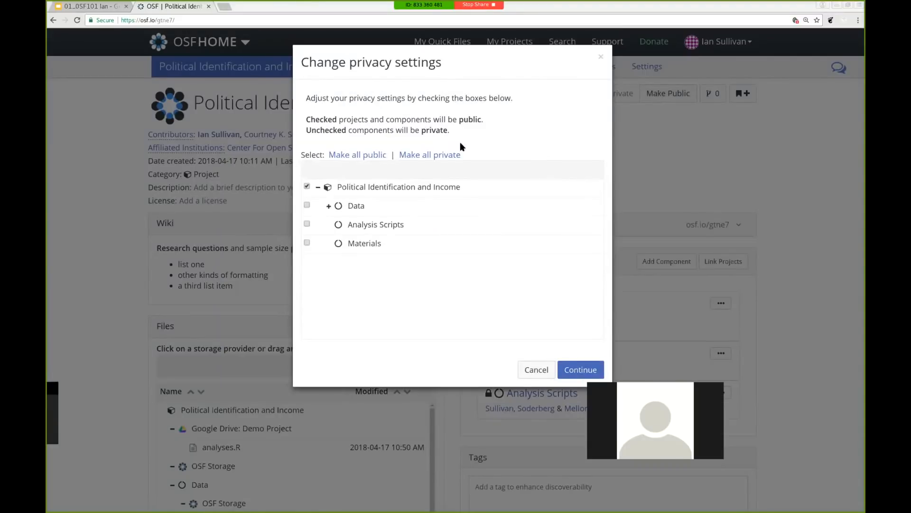
left_click(329, 207)
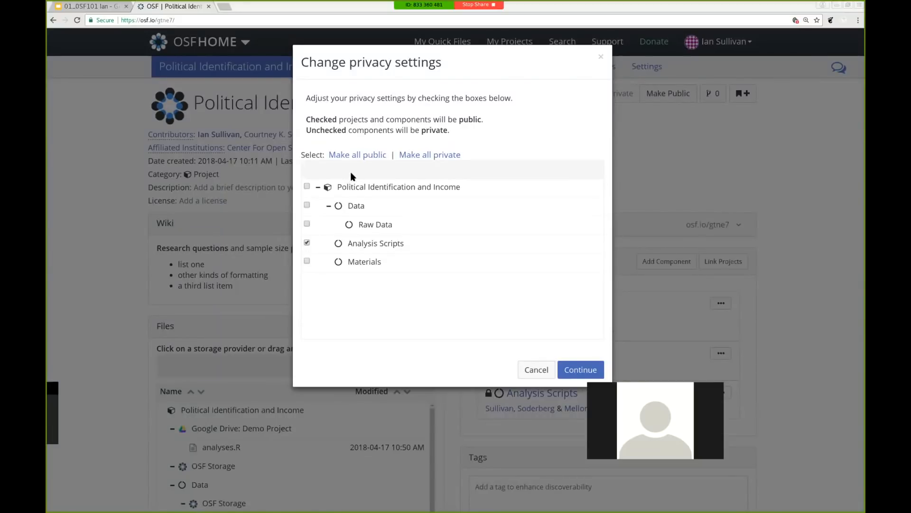
left_click(359, 158)
left_click(307, 224)
left_click(579, 370)
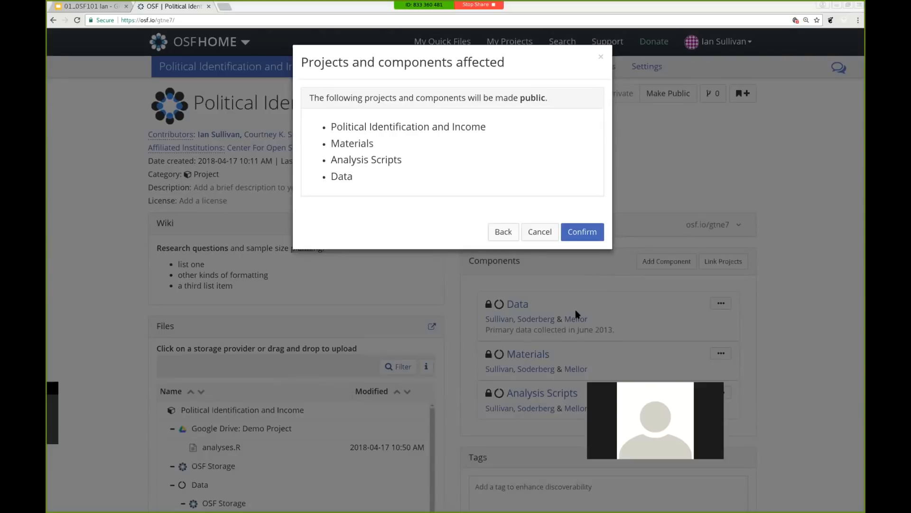
left_click(580, 236)
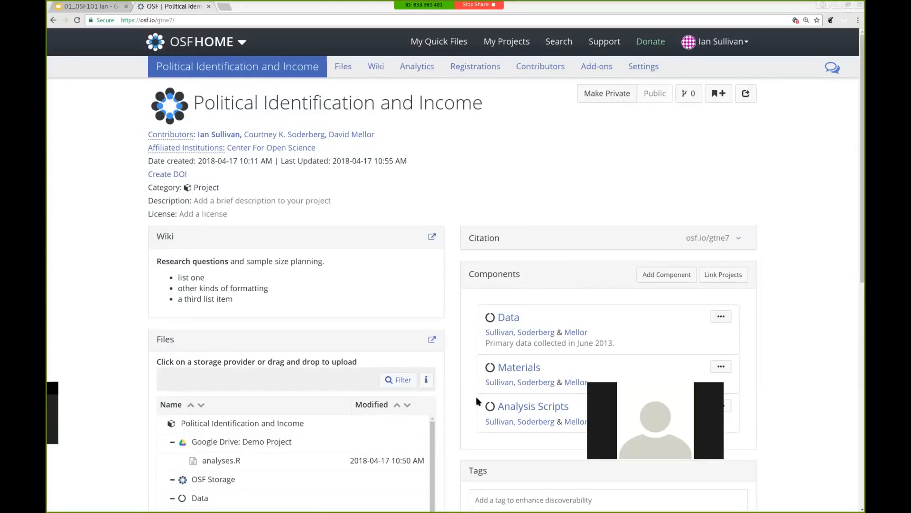
left_click(506, 317)
left_click(224, 7)
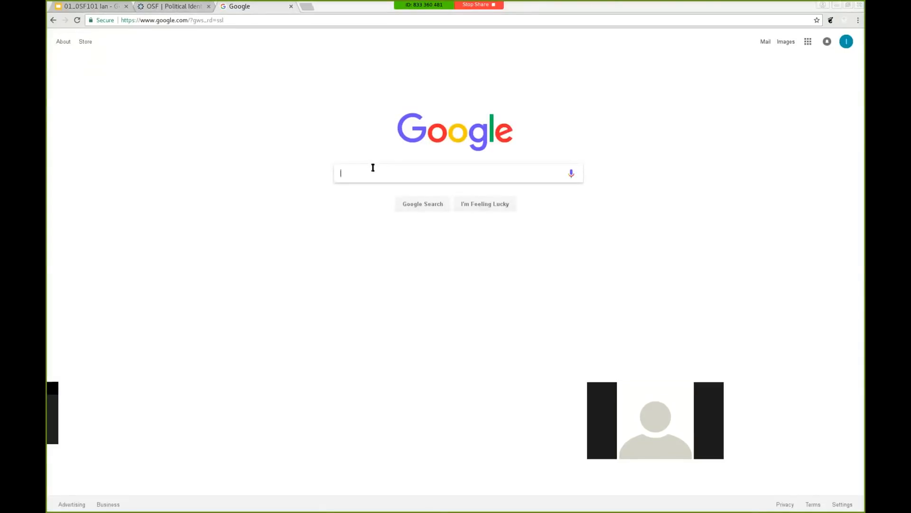
Google the researcher's name with 'effect size' and open the OSF effect sizes project result
type("daniel lakens effect size")
key("Return")
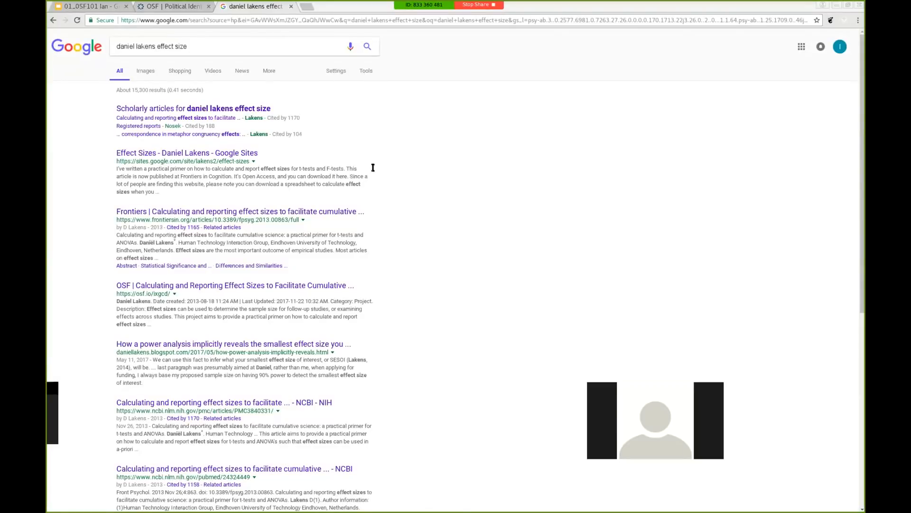
left_click(261, 285)
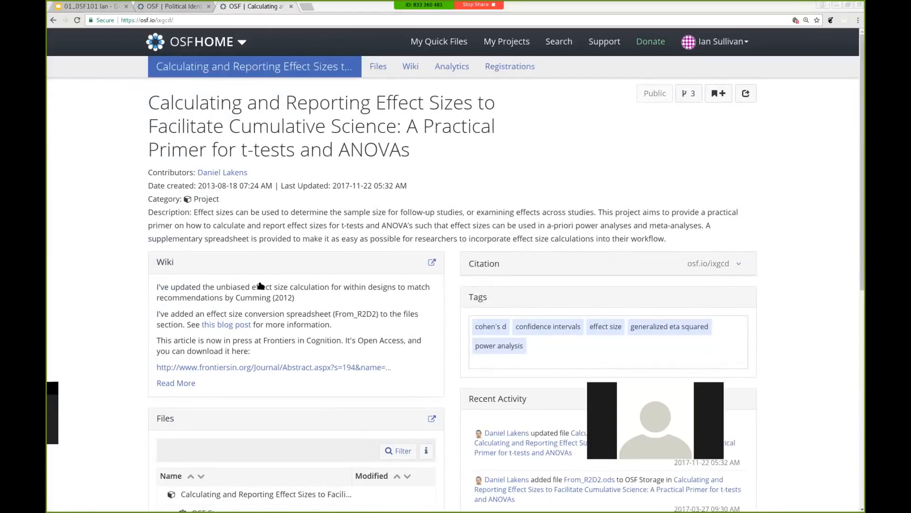
Look over the effect sizes project page, then view its Analytics showing forks, links and visits
scroll(527, 336, "down", 1)
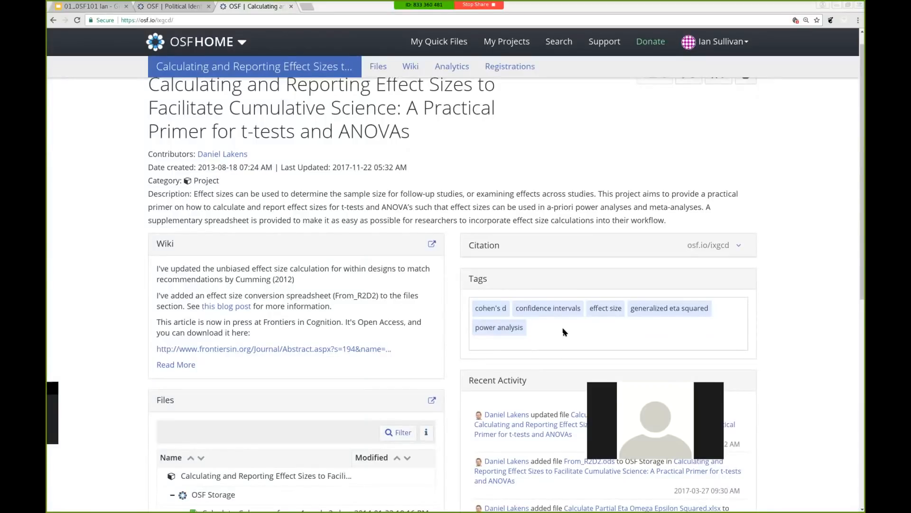
scroll(453, 215, "up", 1)
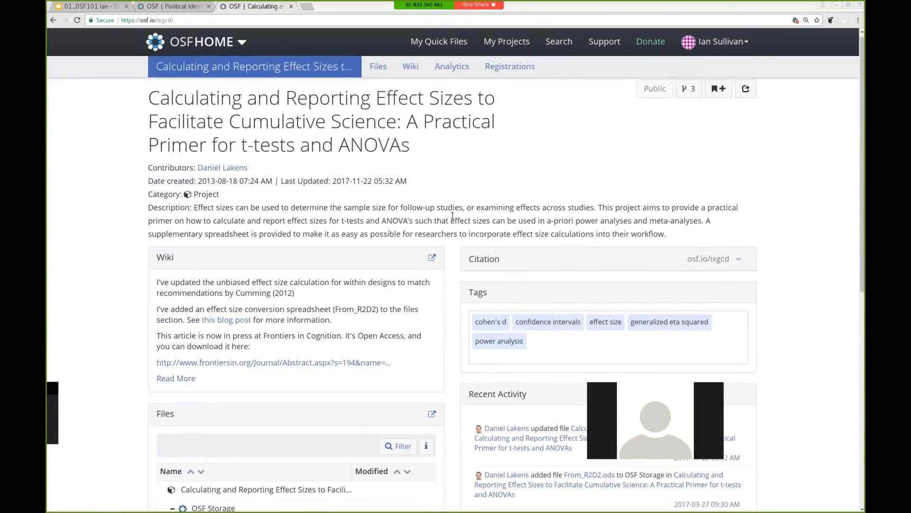
scroll(452, 215, "down", 1)
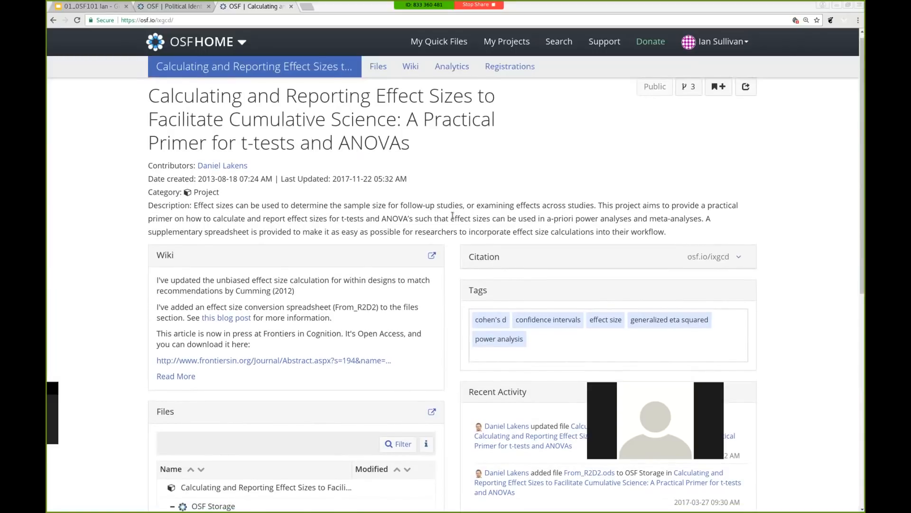
scroll(452, 215, "up", 1)
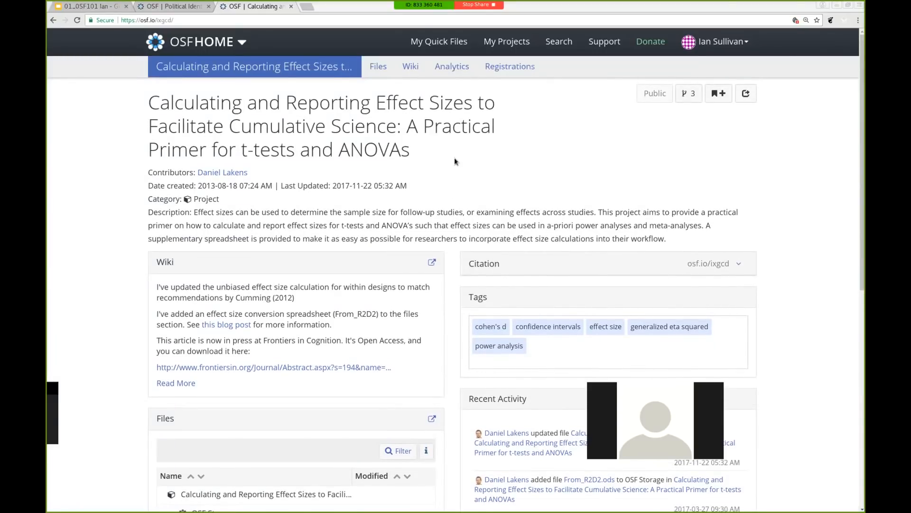
left_click(447, 67)
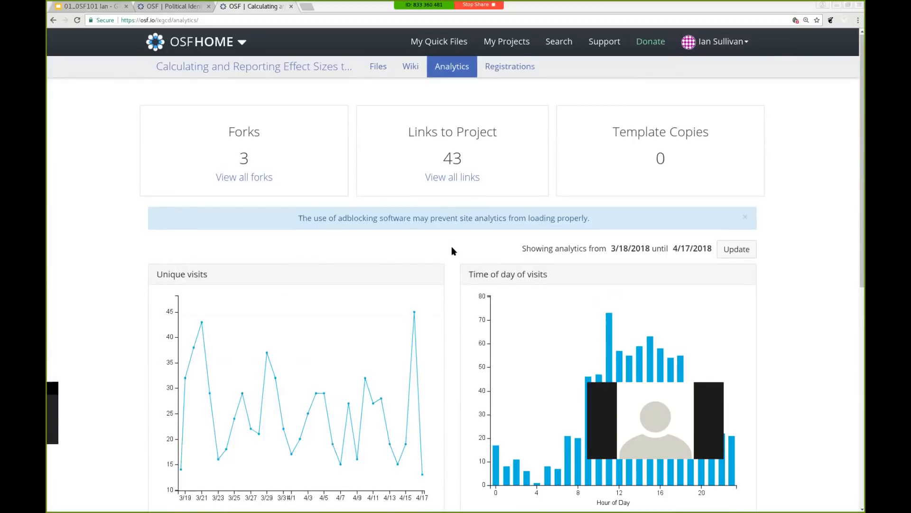
scroll(452, 247, "down", 3)
scroll(451, 248, "down", 1)
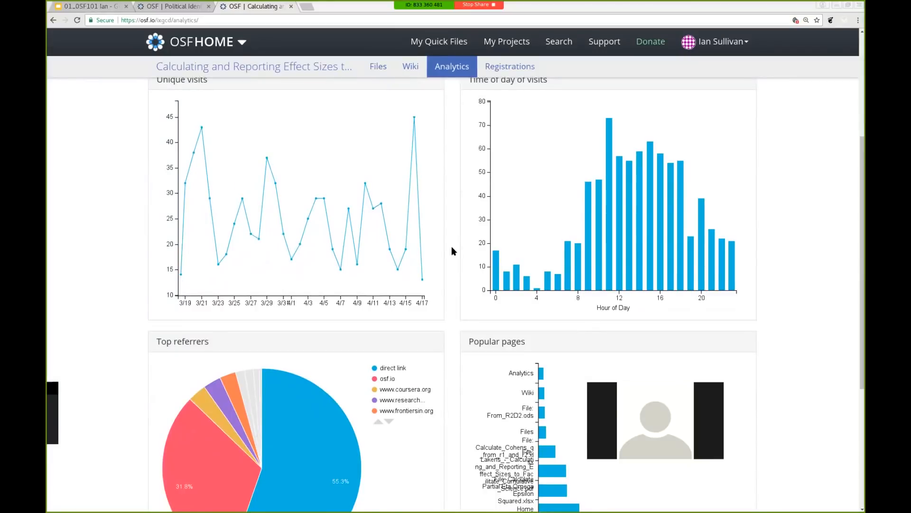
scroll(452, 251, "up", 1)
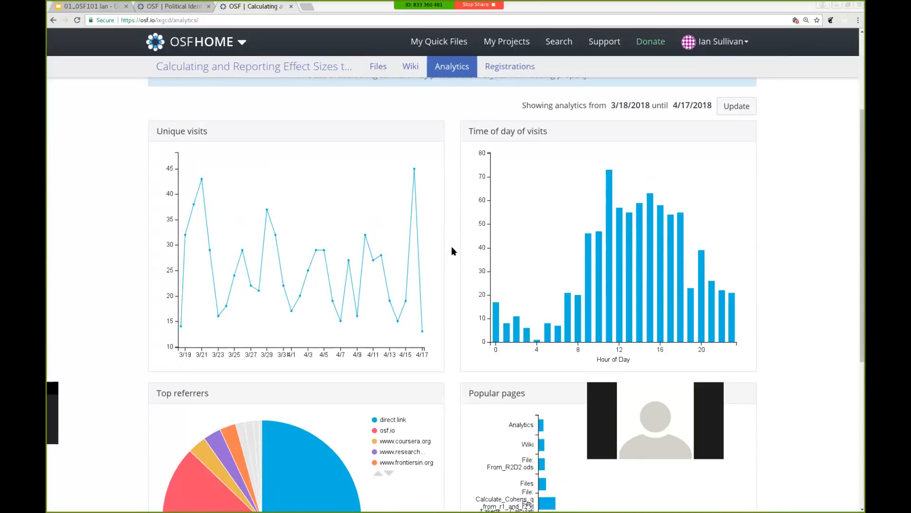
mouse_move(417, 284)
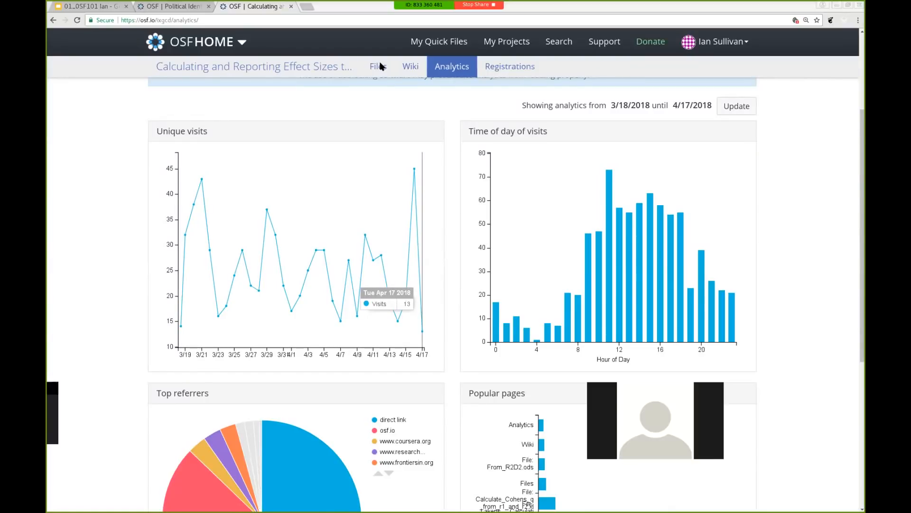
scroll(380, 66, "down", 5)
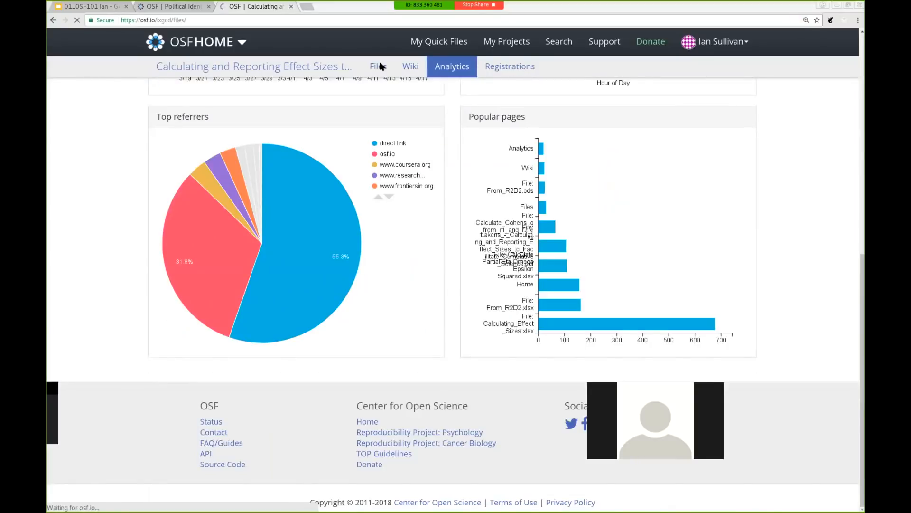
Review the effect sizes project's file list and download counts, then switch back to Political Identification and Income
left_click(378, 66)
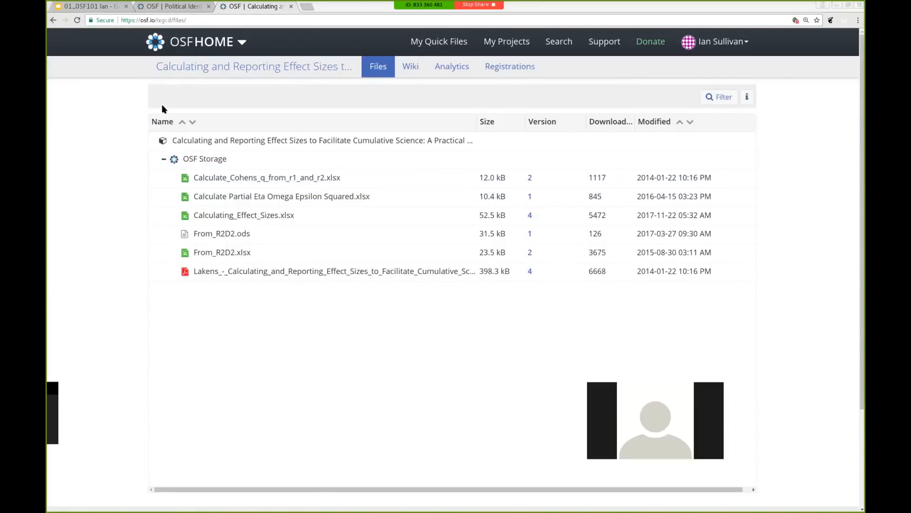
left_click(187, 9)
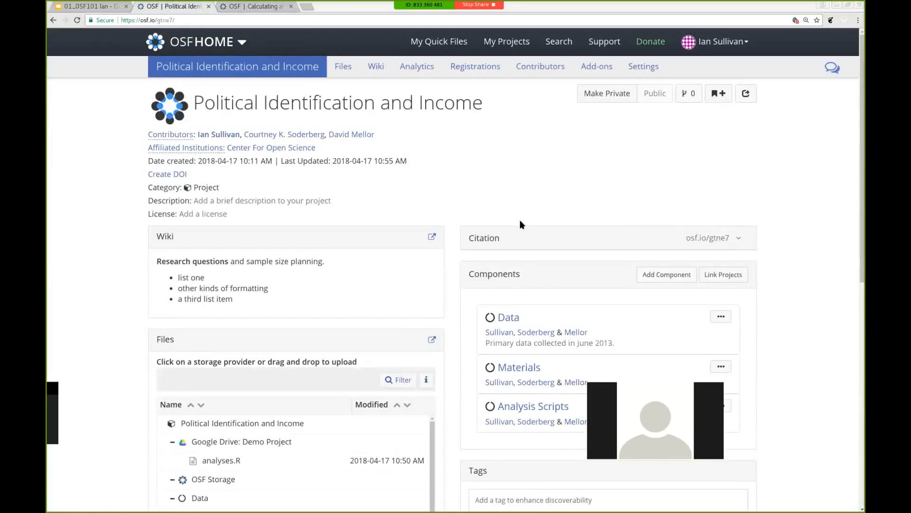